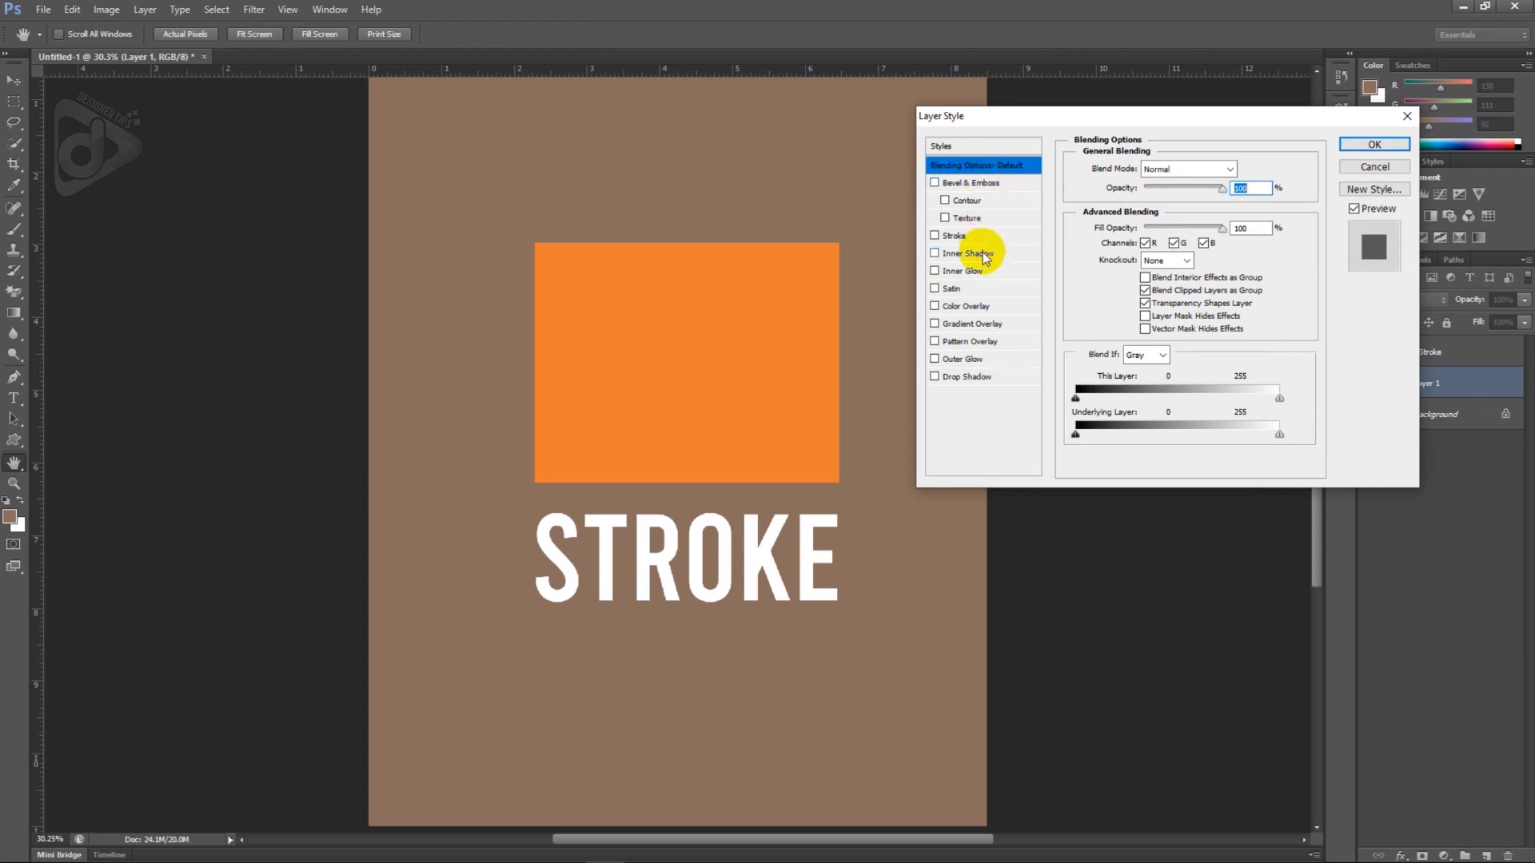
Add a 68 px stroke to the orange rectangle's layer, trying the Inside position and settling on Center.
click(934, 237)
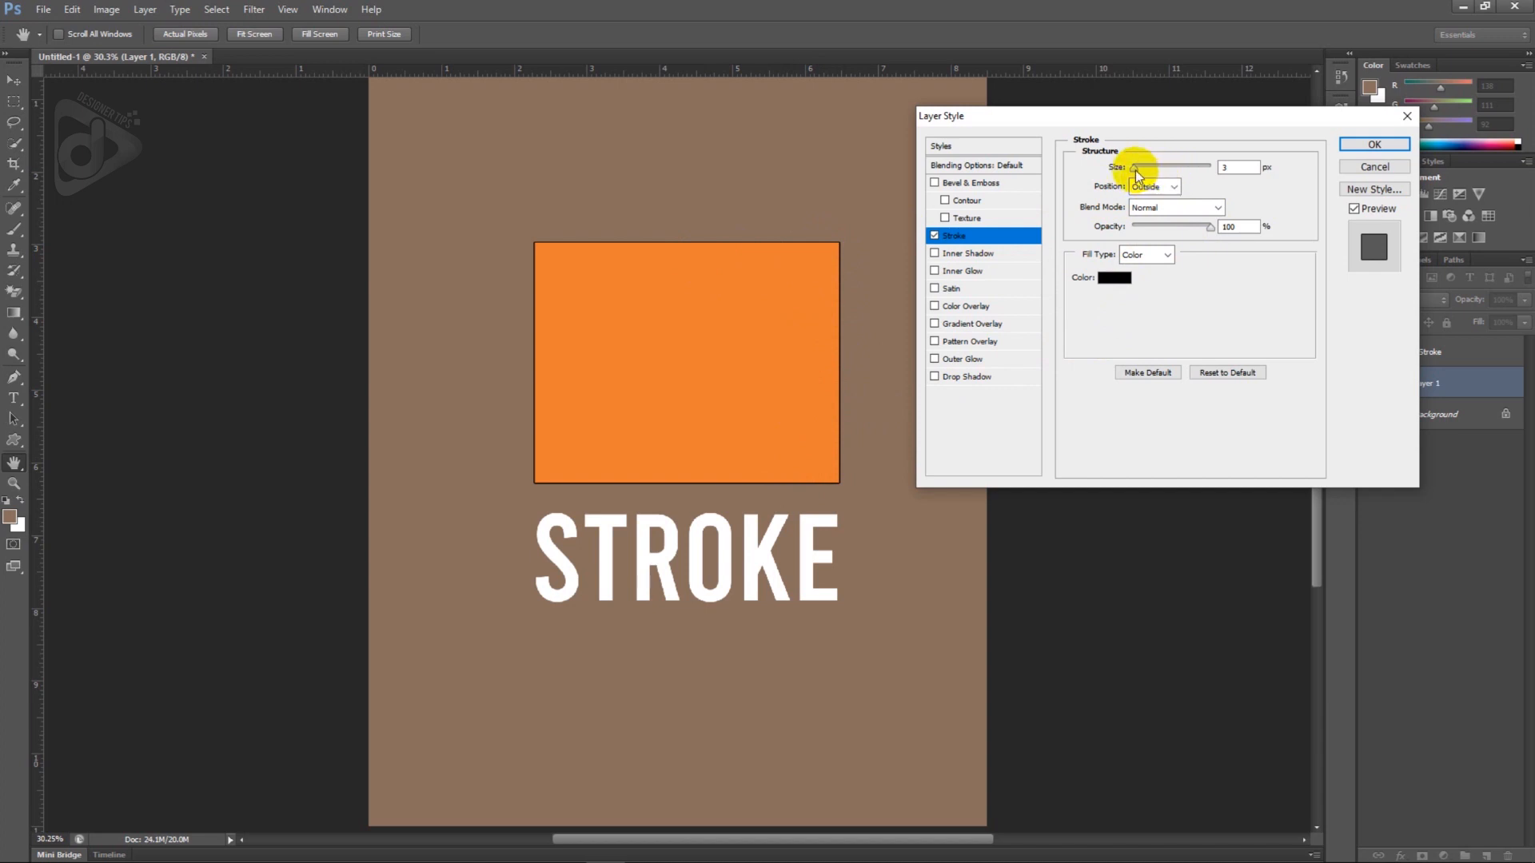
drag(1136, 169, 1156, 170)
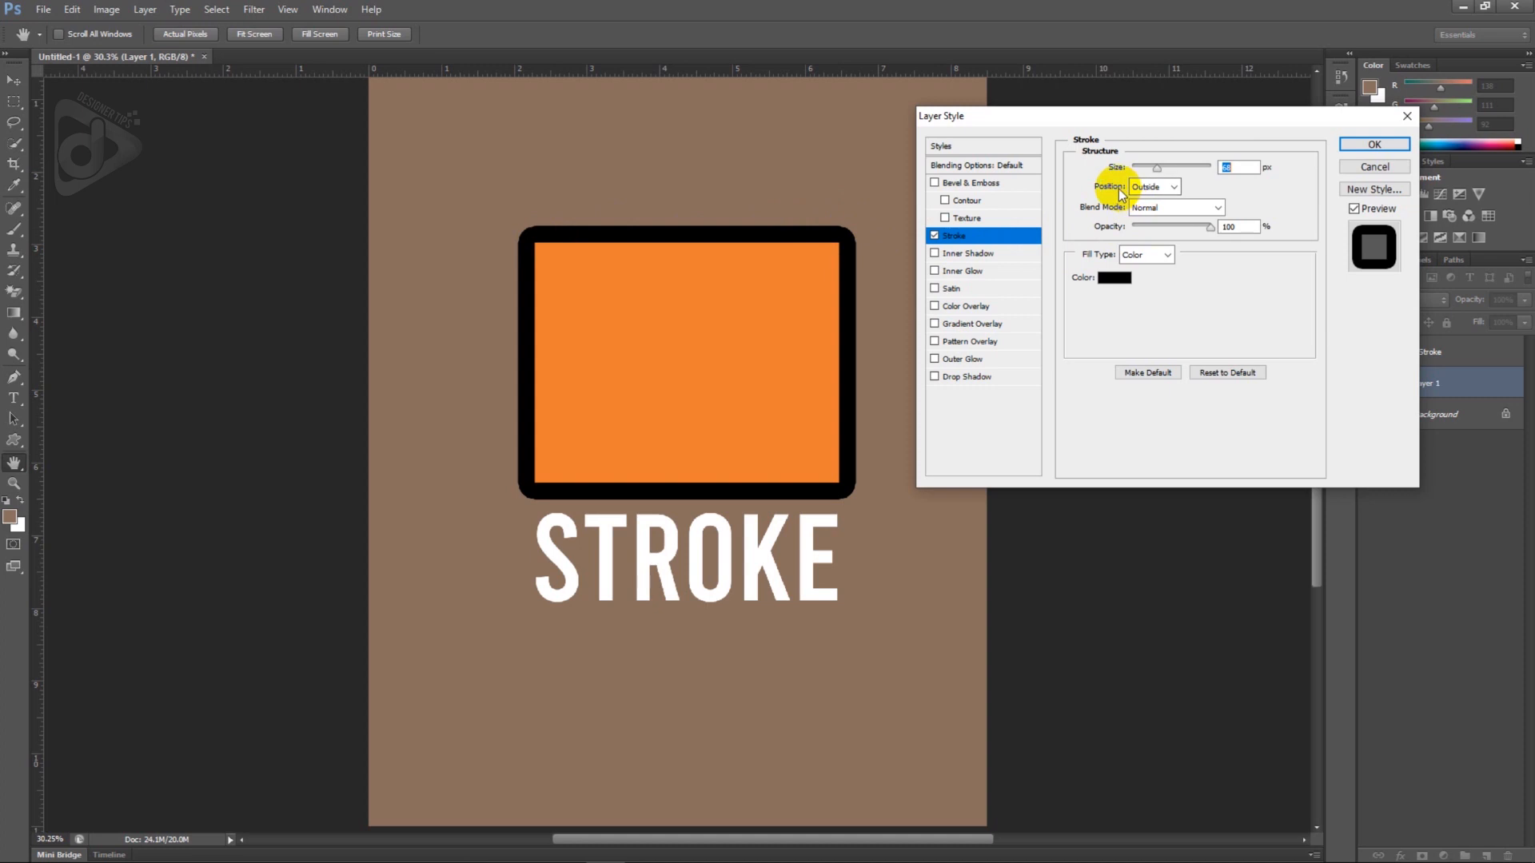
click(1149, 188)
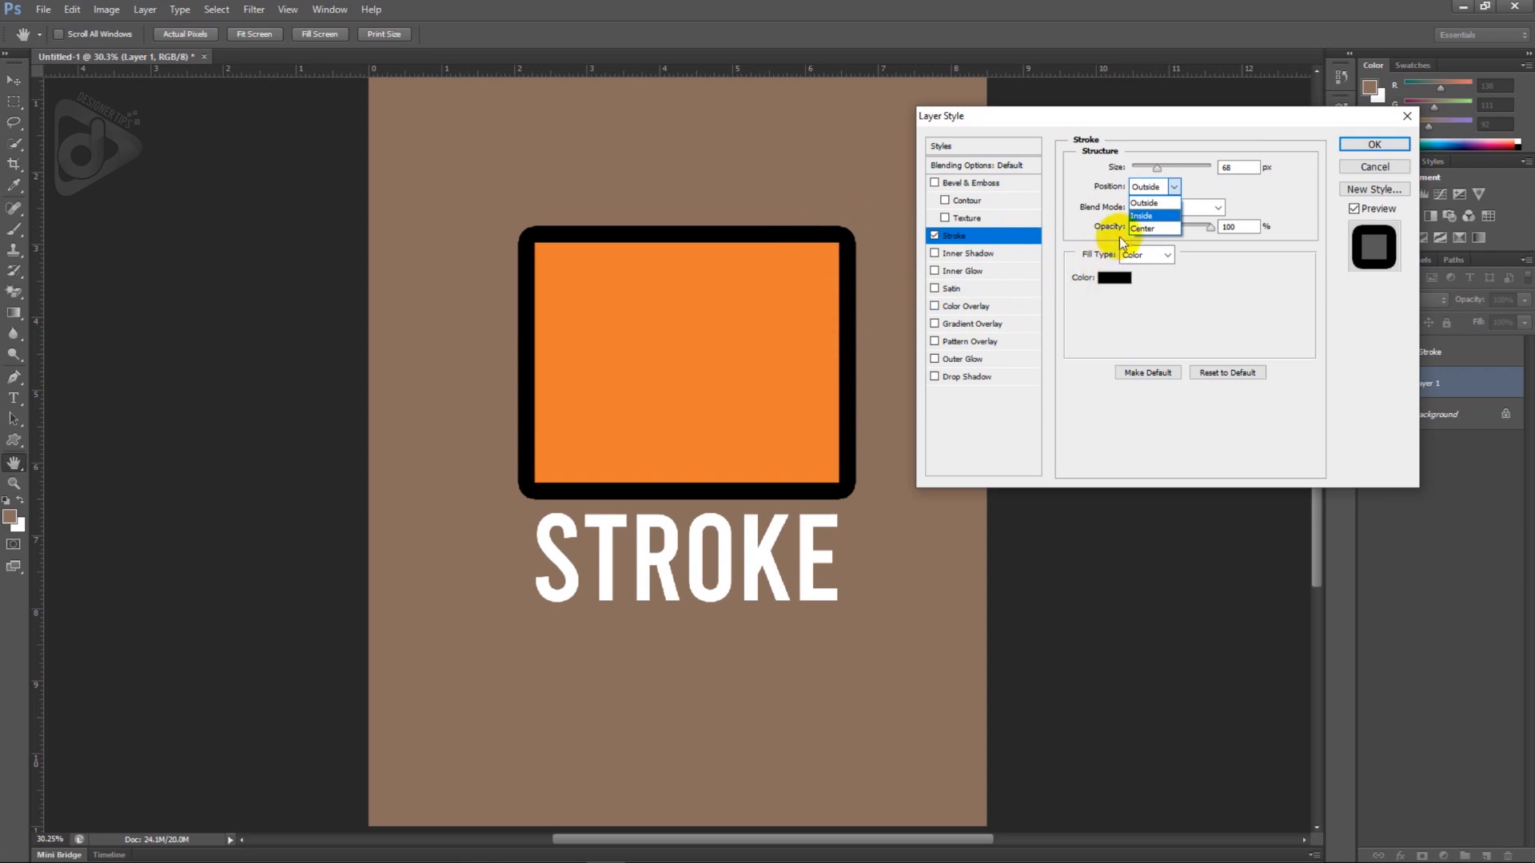
click(1139, 214)
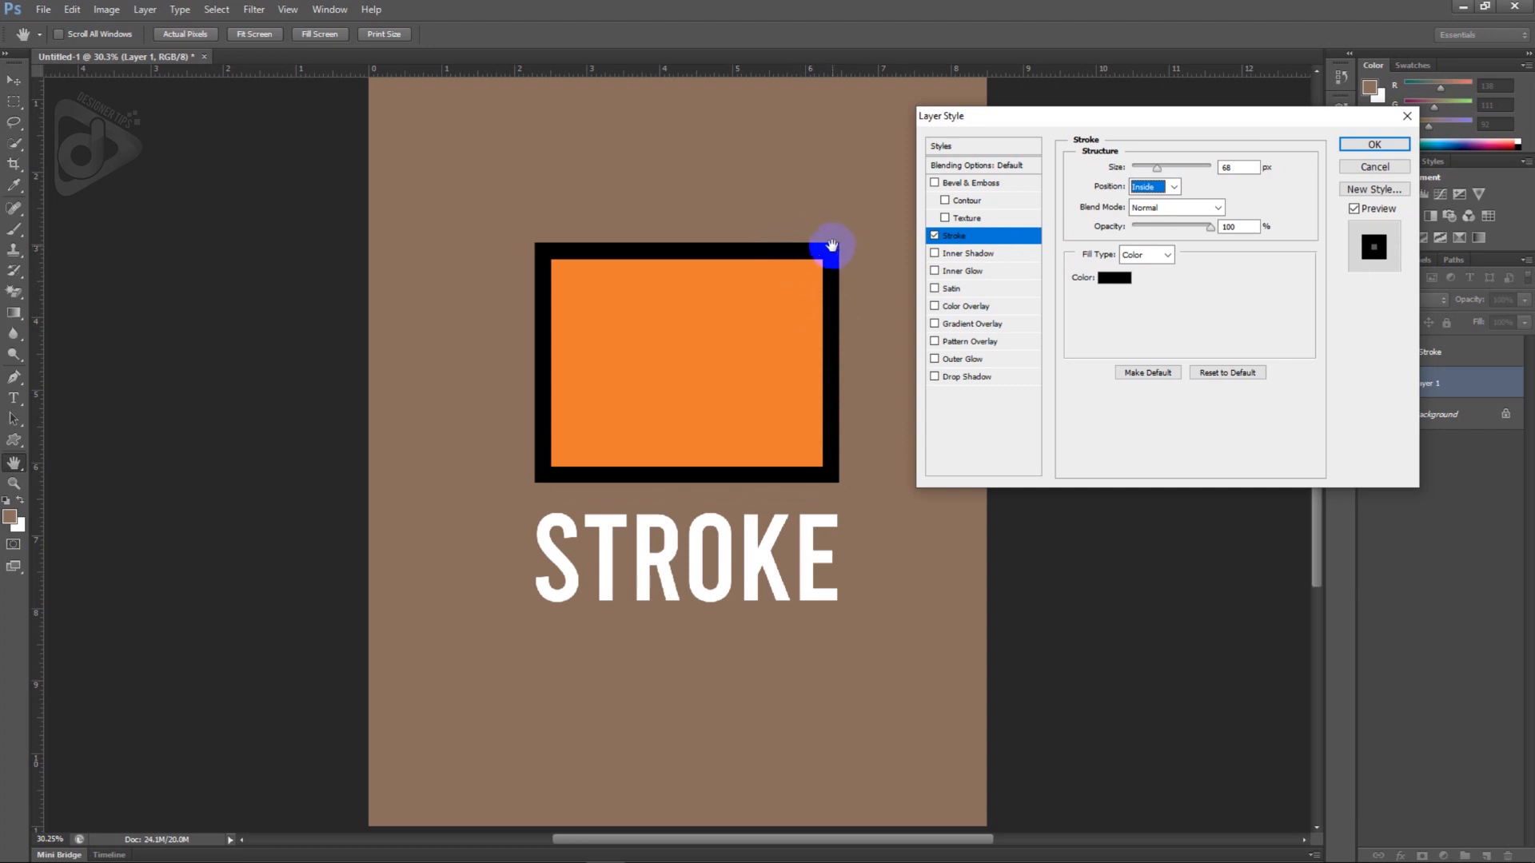
click(1157, 186)
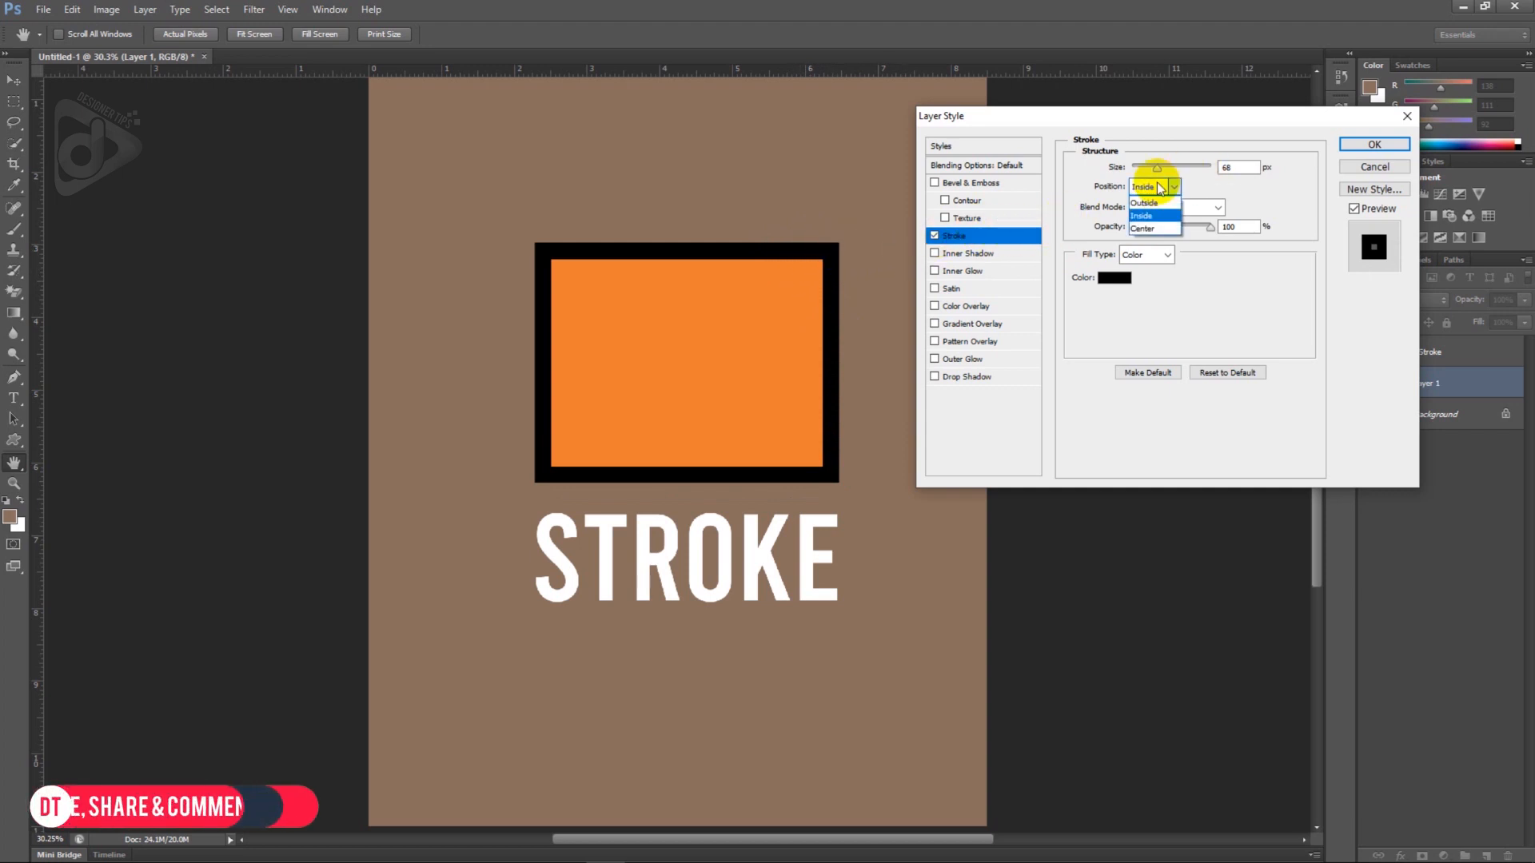
click(1143, 228)
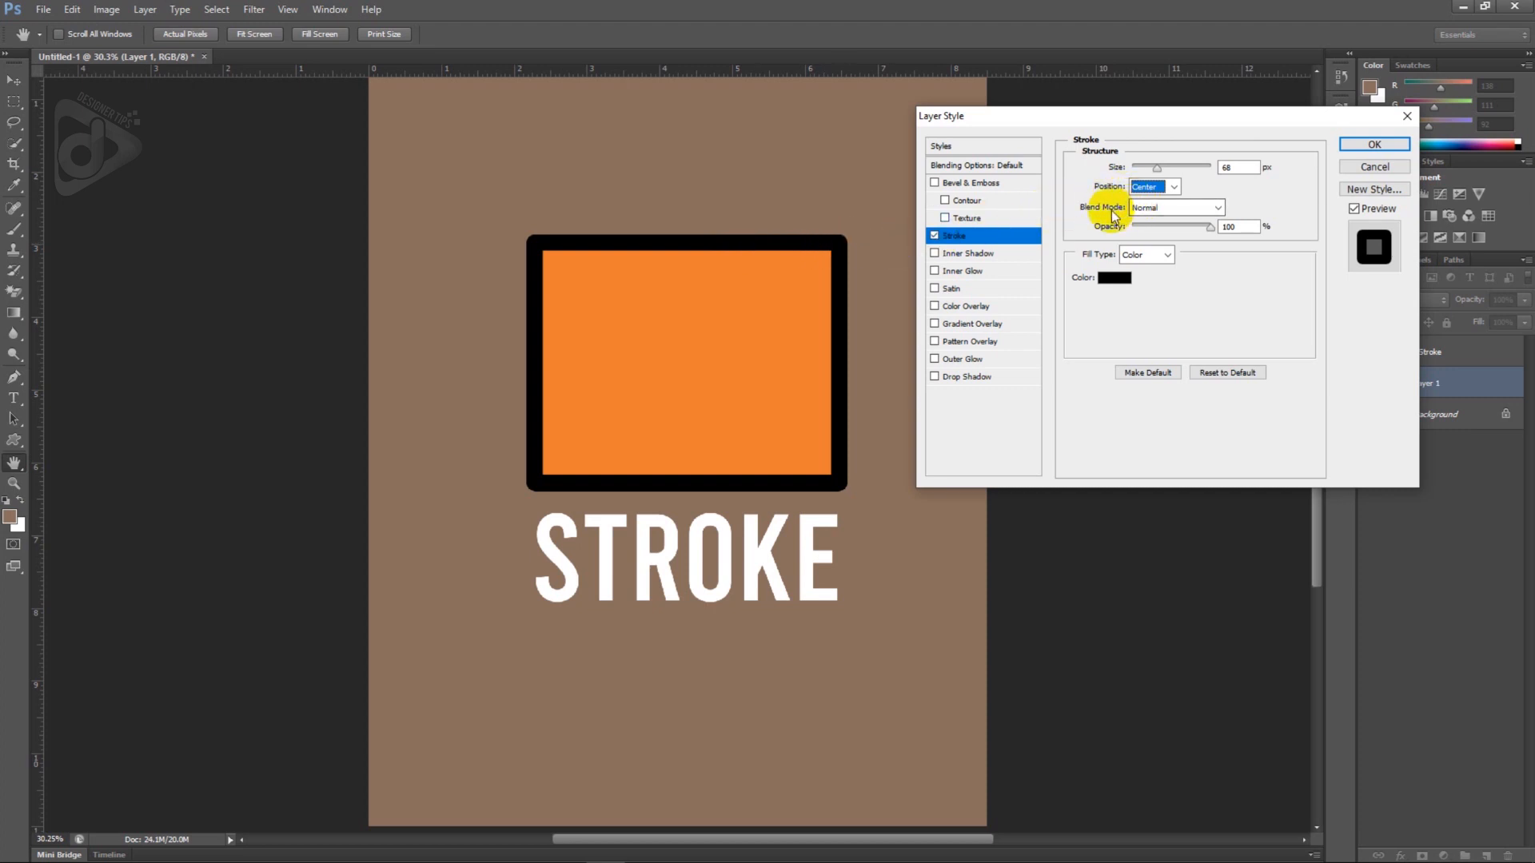
Browse the stroke's blend modes, keeping Normal, and try a 28% opacity before restoring it to 100%.
click(1144, 209)
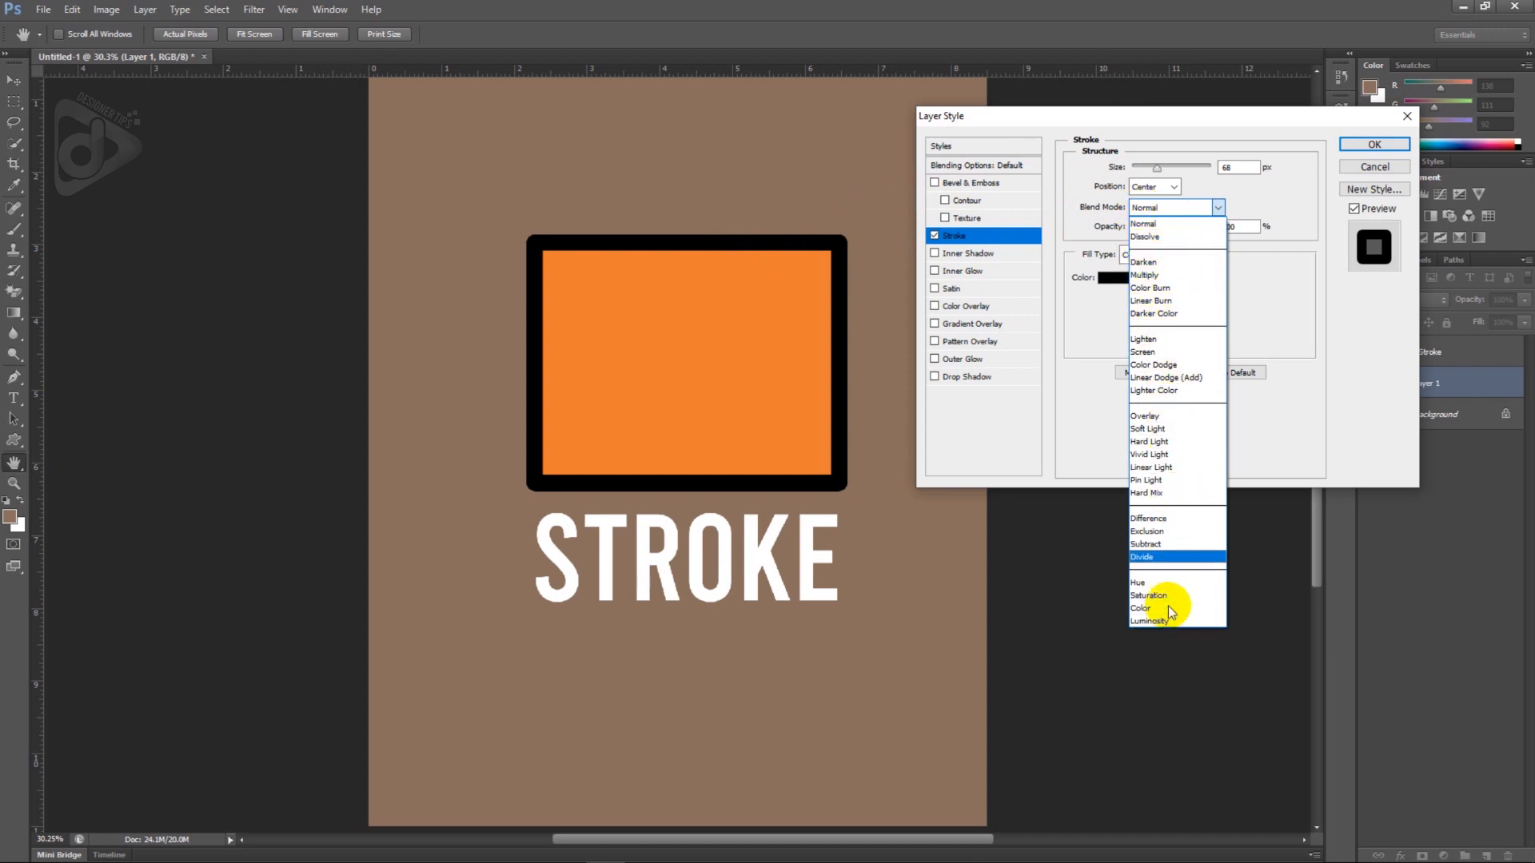
click(1147, 208)
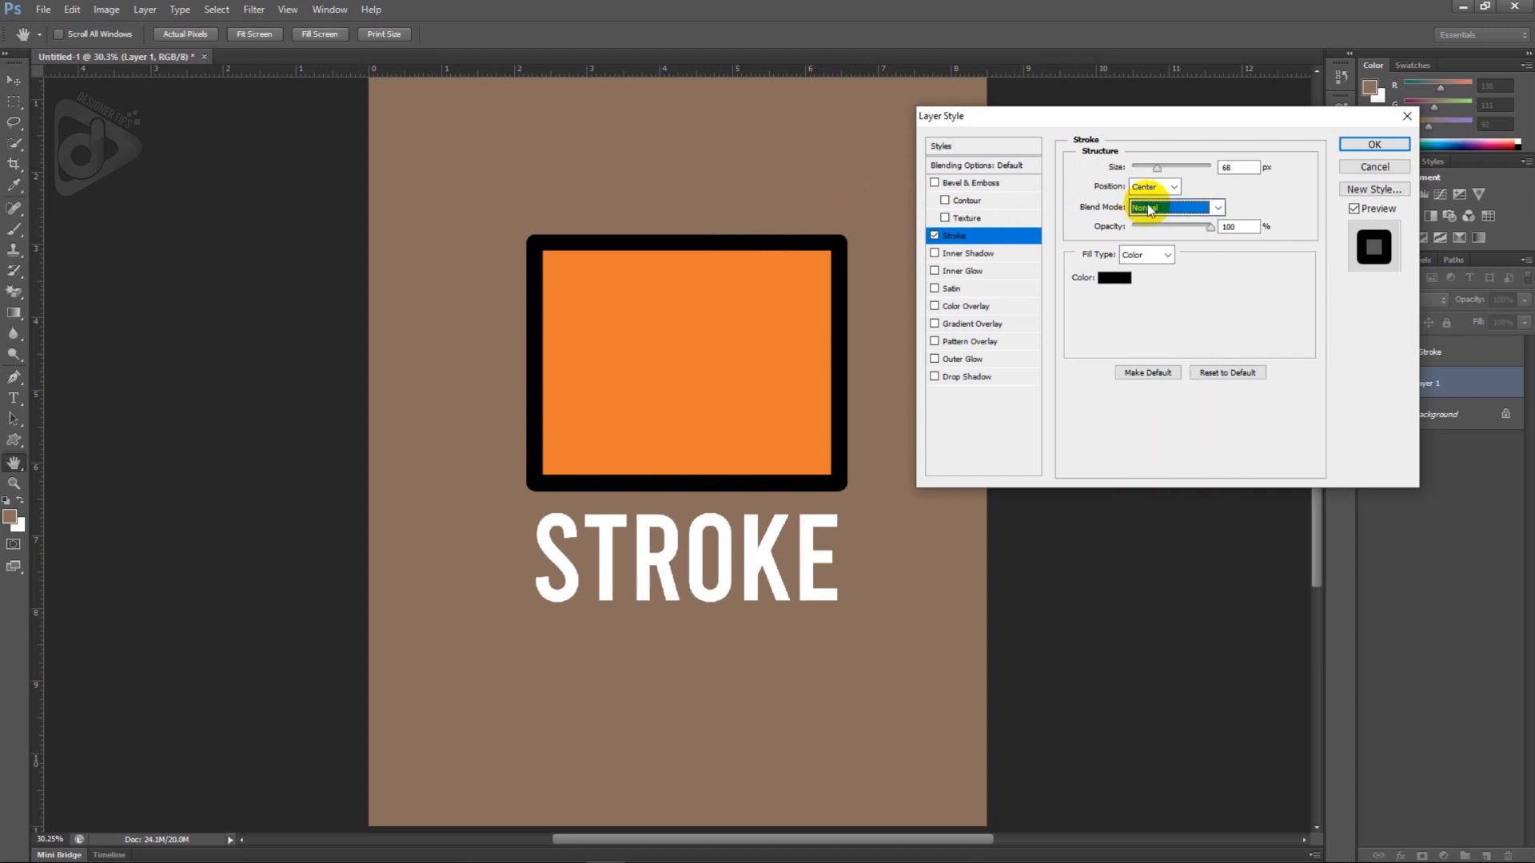
click(1211, 231)
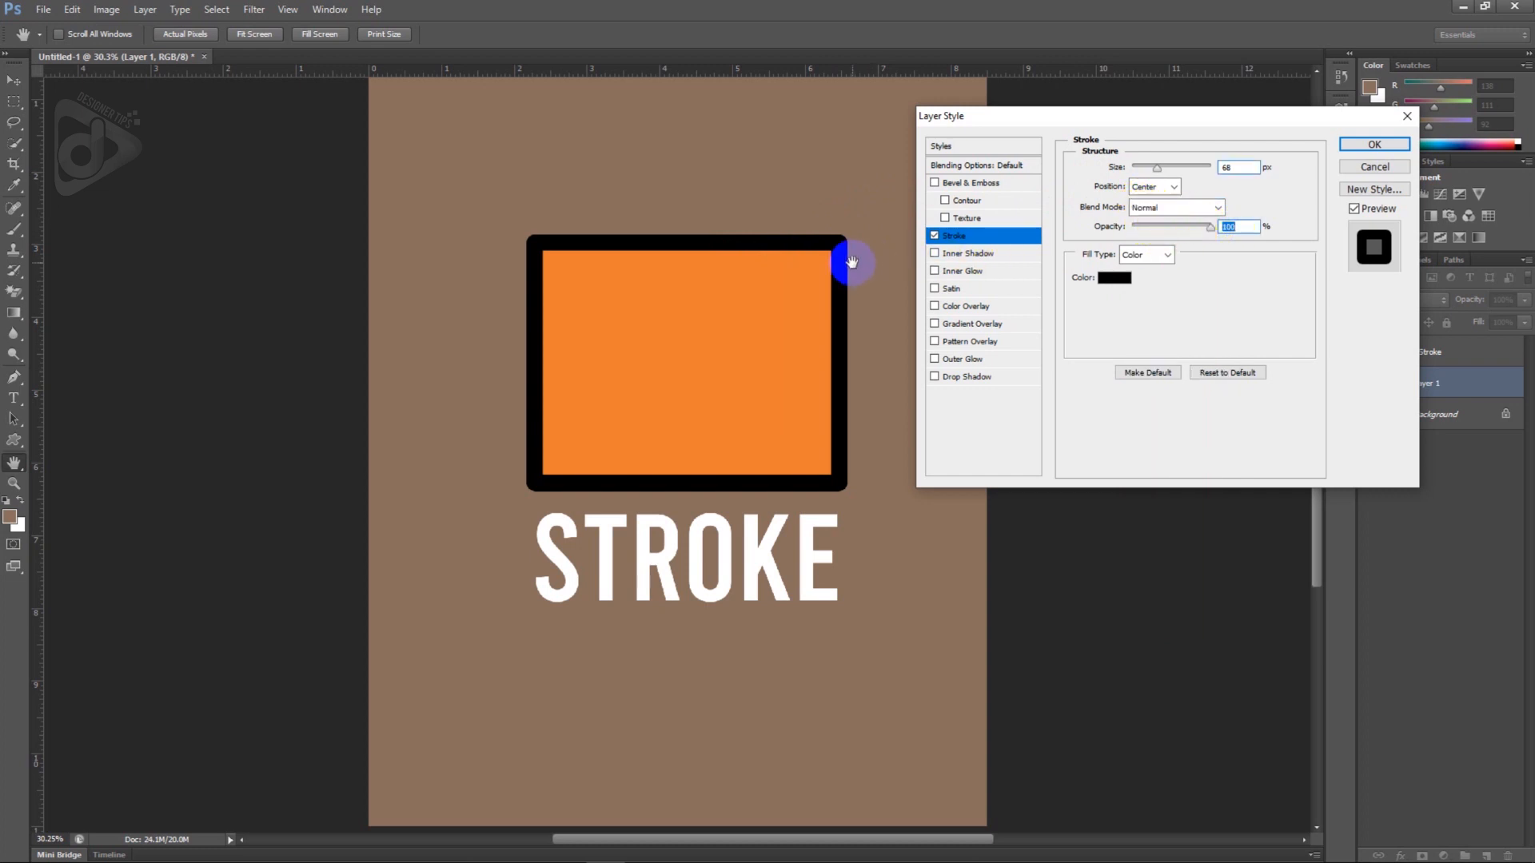
drag(1211, 231, 1153, 230)
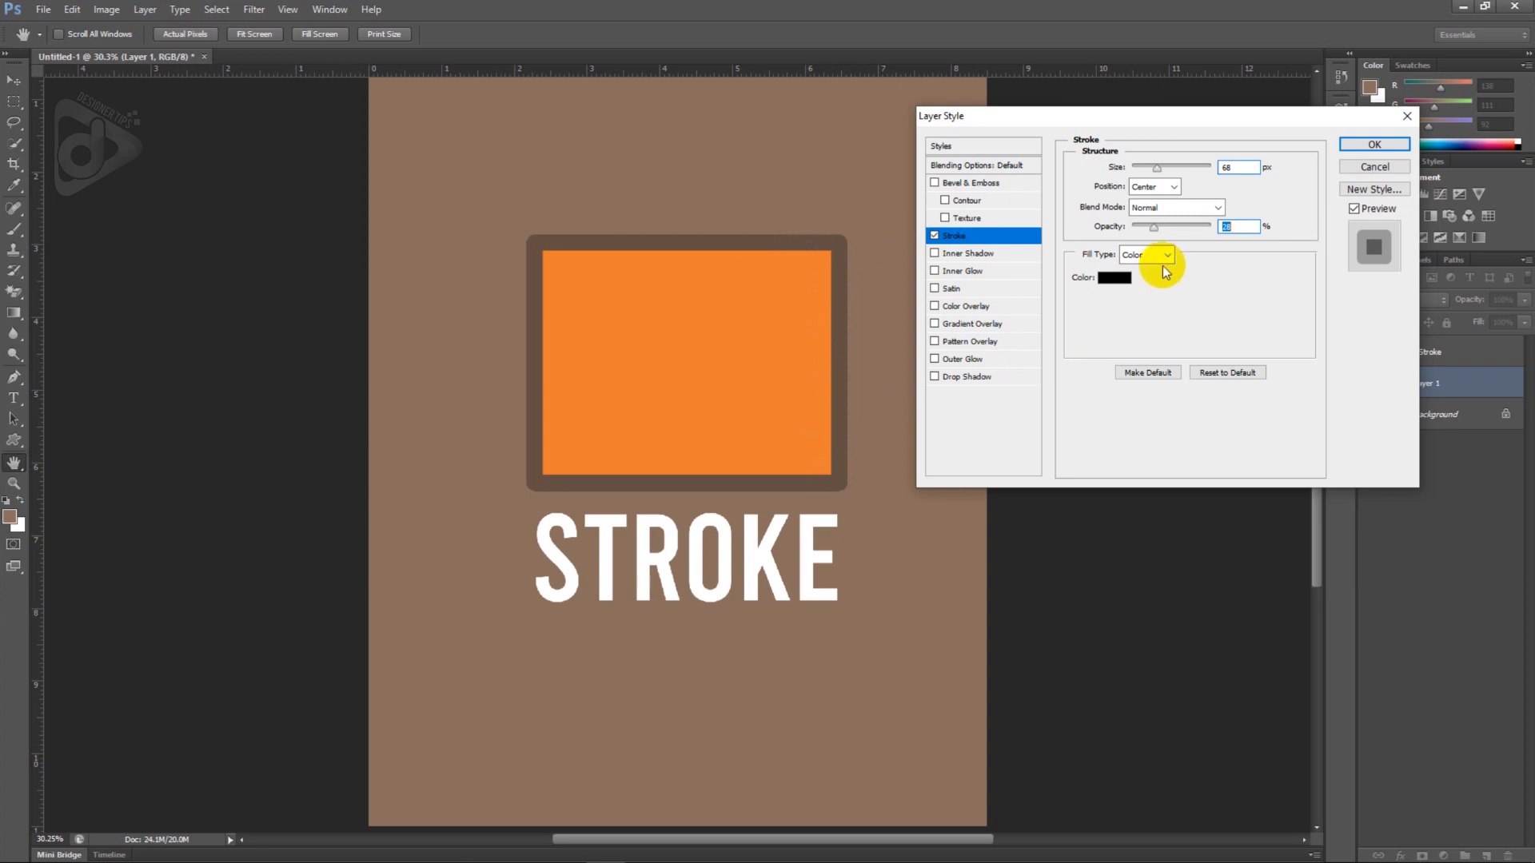
drag(1155, 229, 1216, 229)
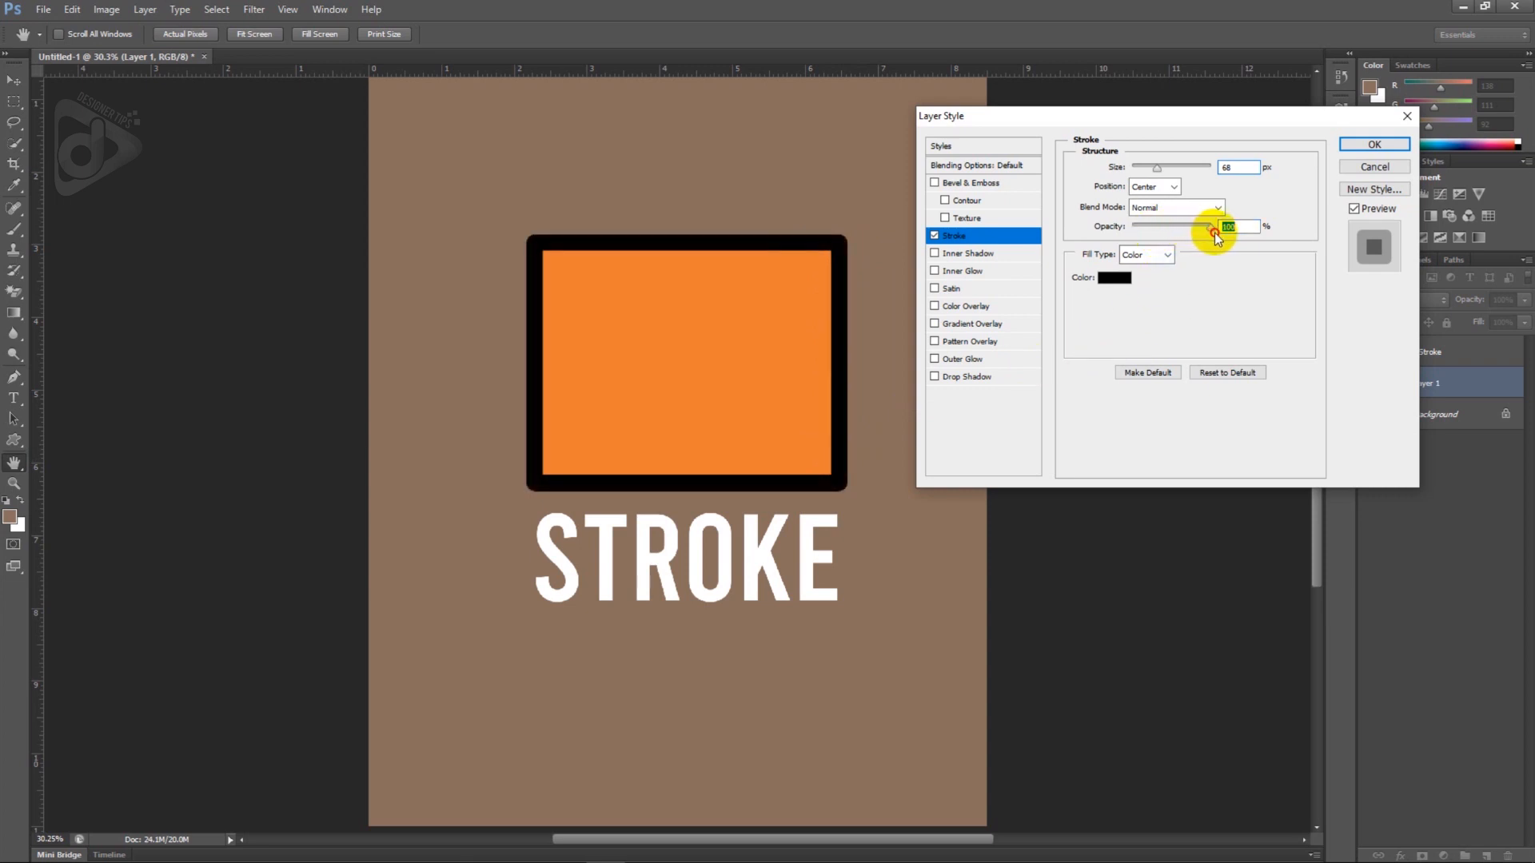
Keep the stroke's fill type as Color and set the stroke color to white (ffffff).
click(1135, 256)
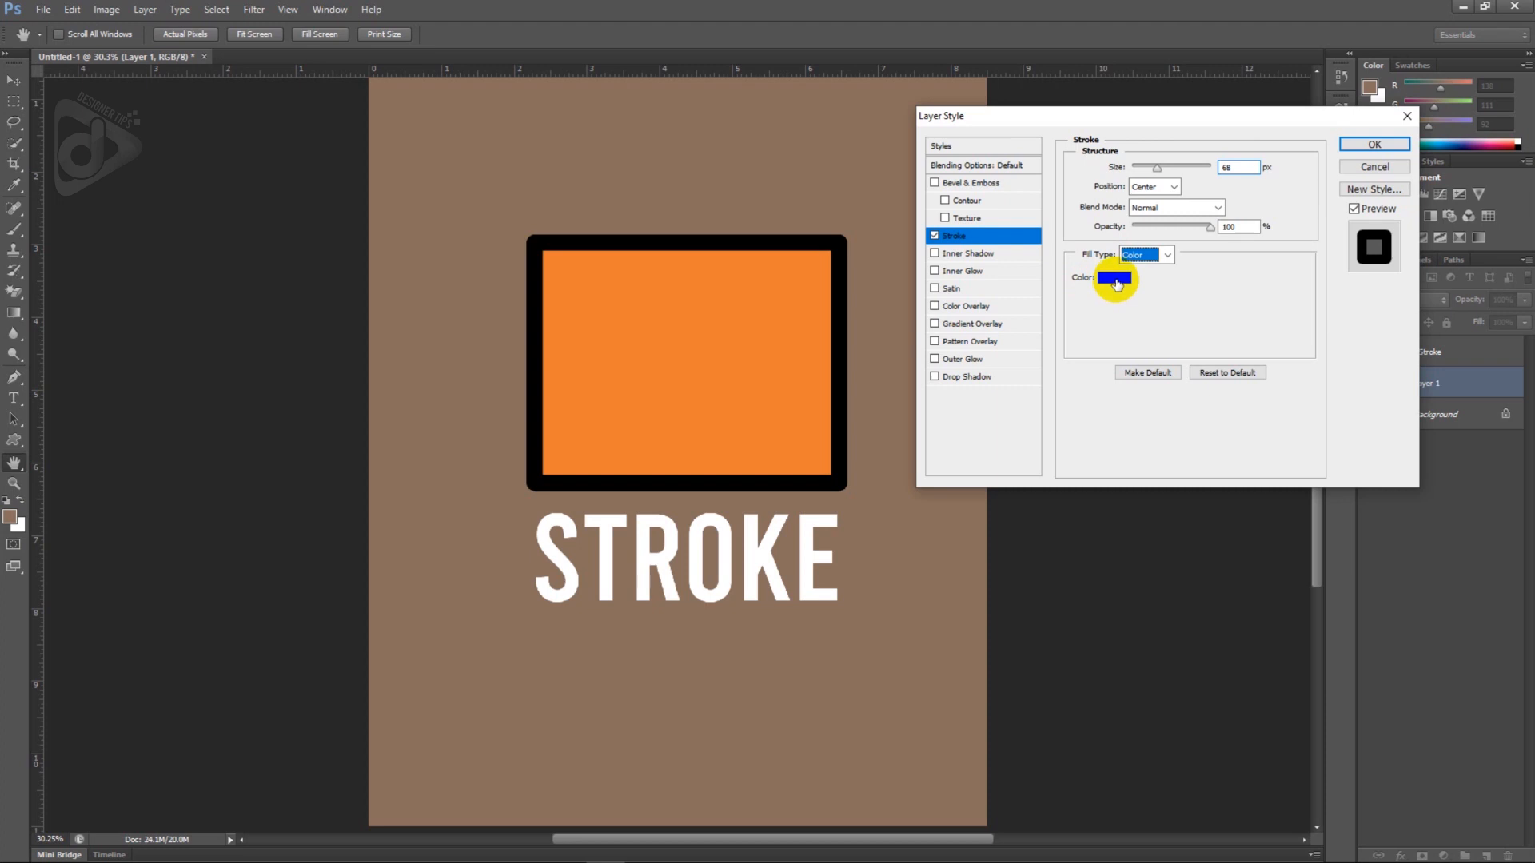
click(1115, 279)
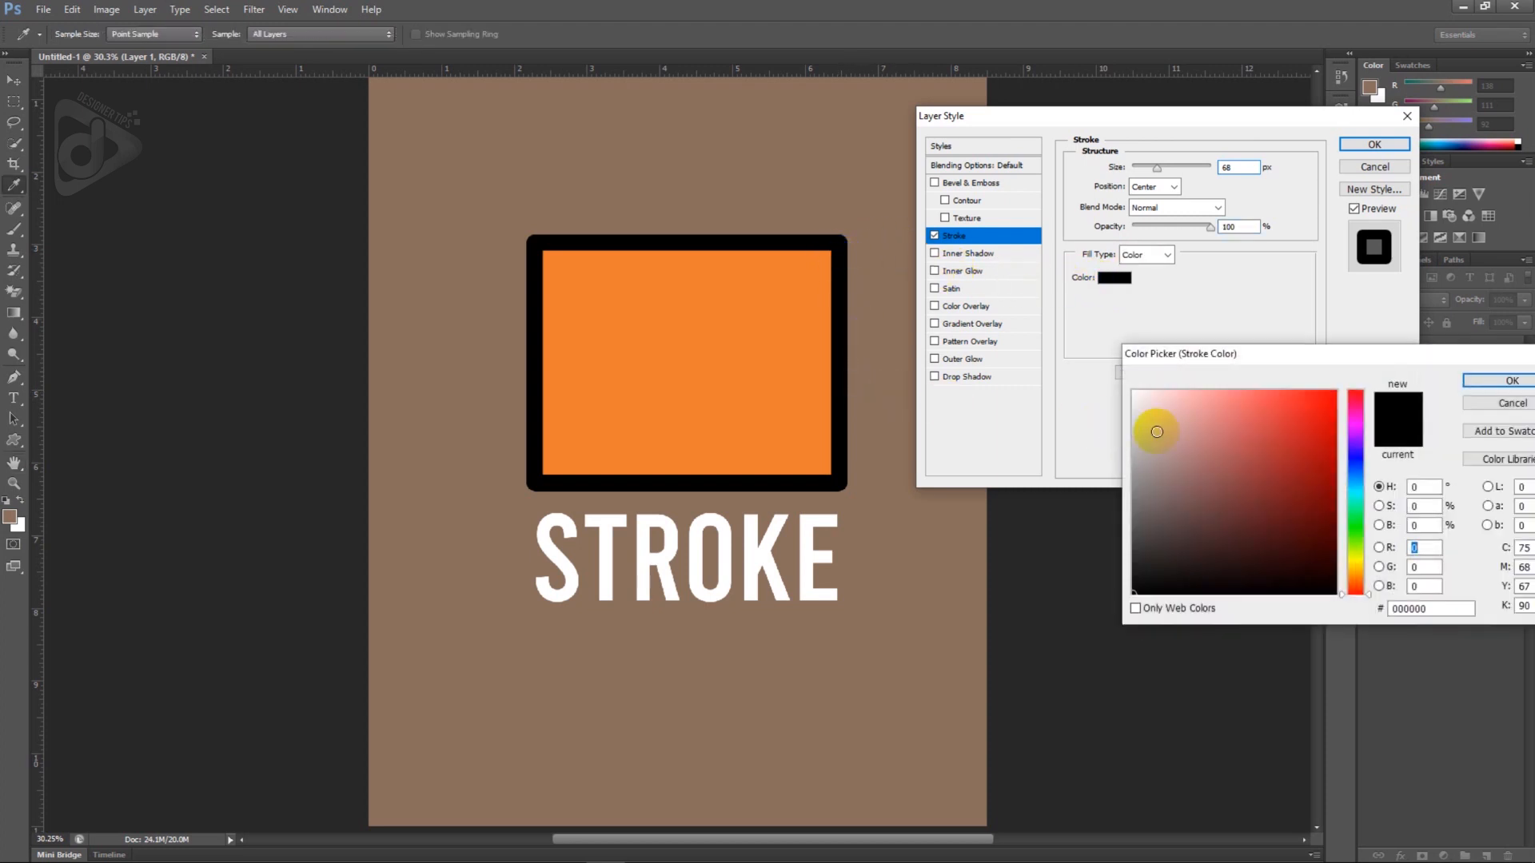
drag(1190, 424, 1123, 383)
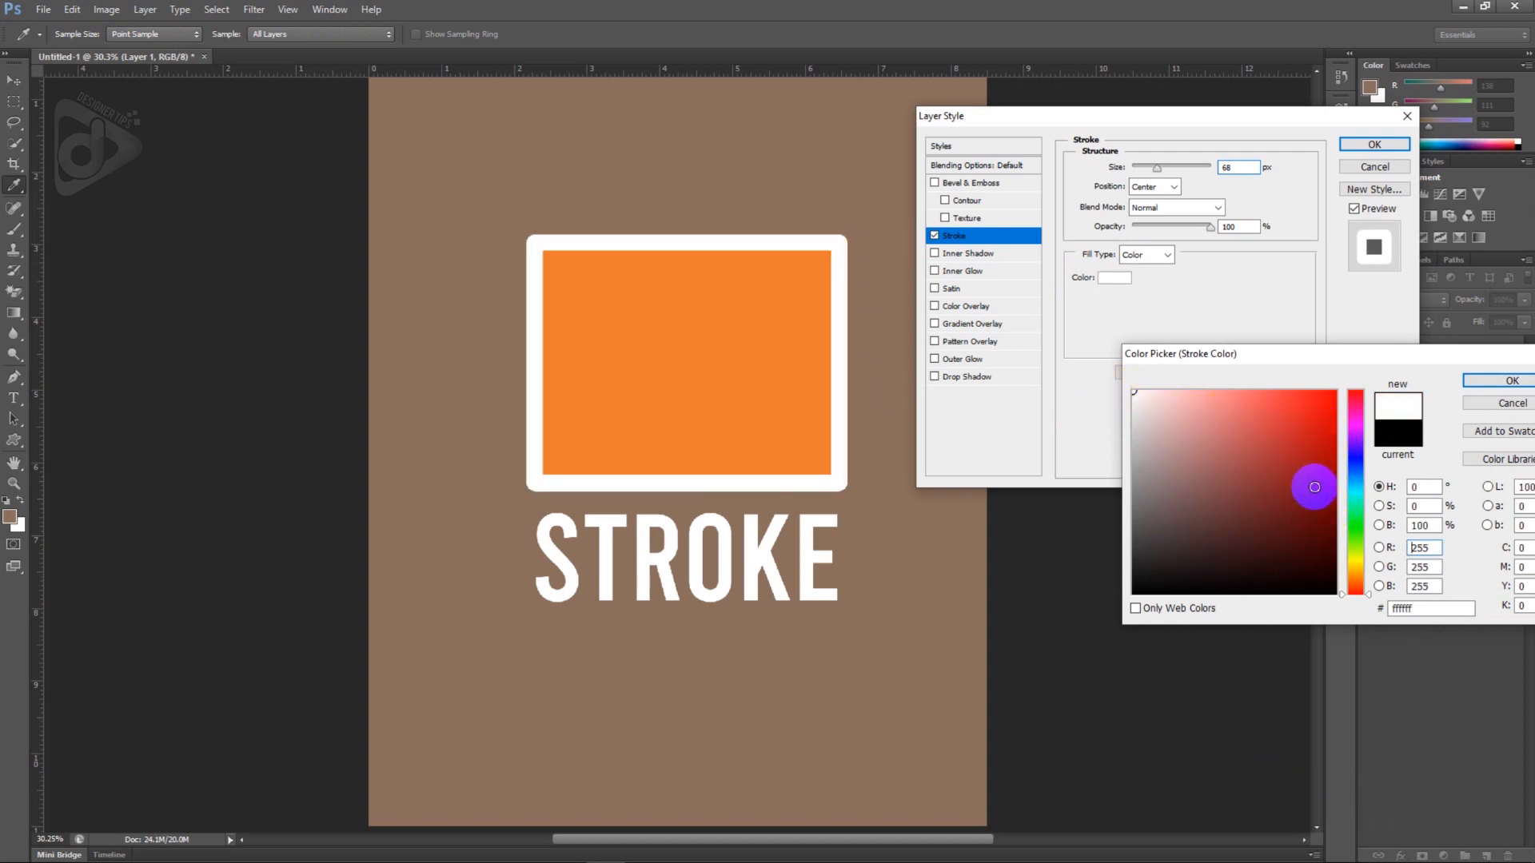
click(1475, 384)
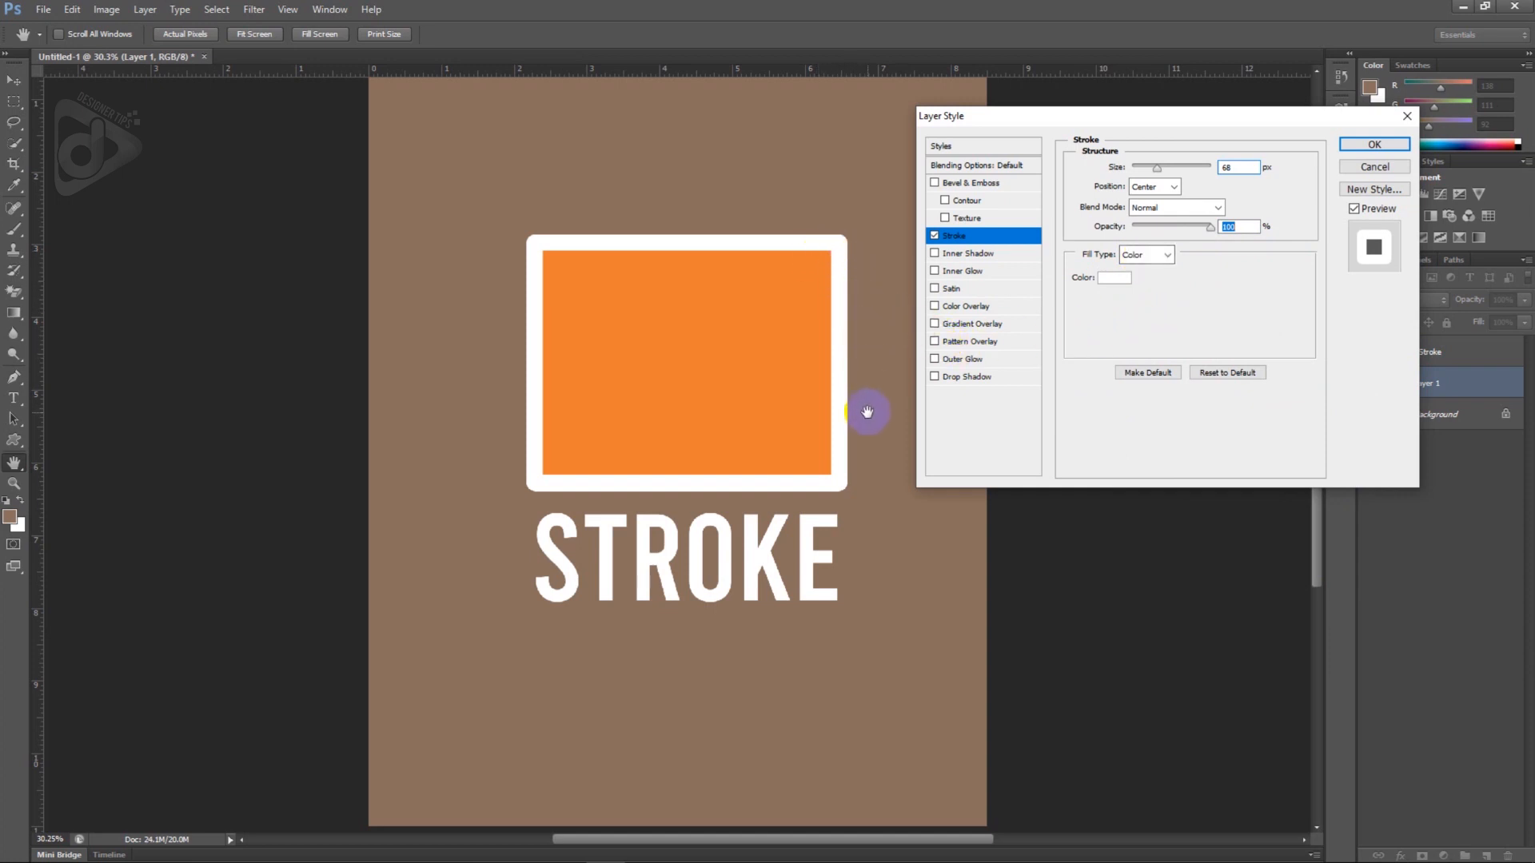
Change the stroke's fill type to Gradient and apply the Red, Green preset.
click(1148, 253)
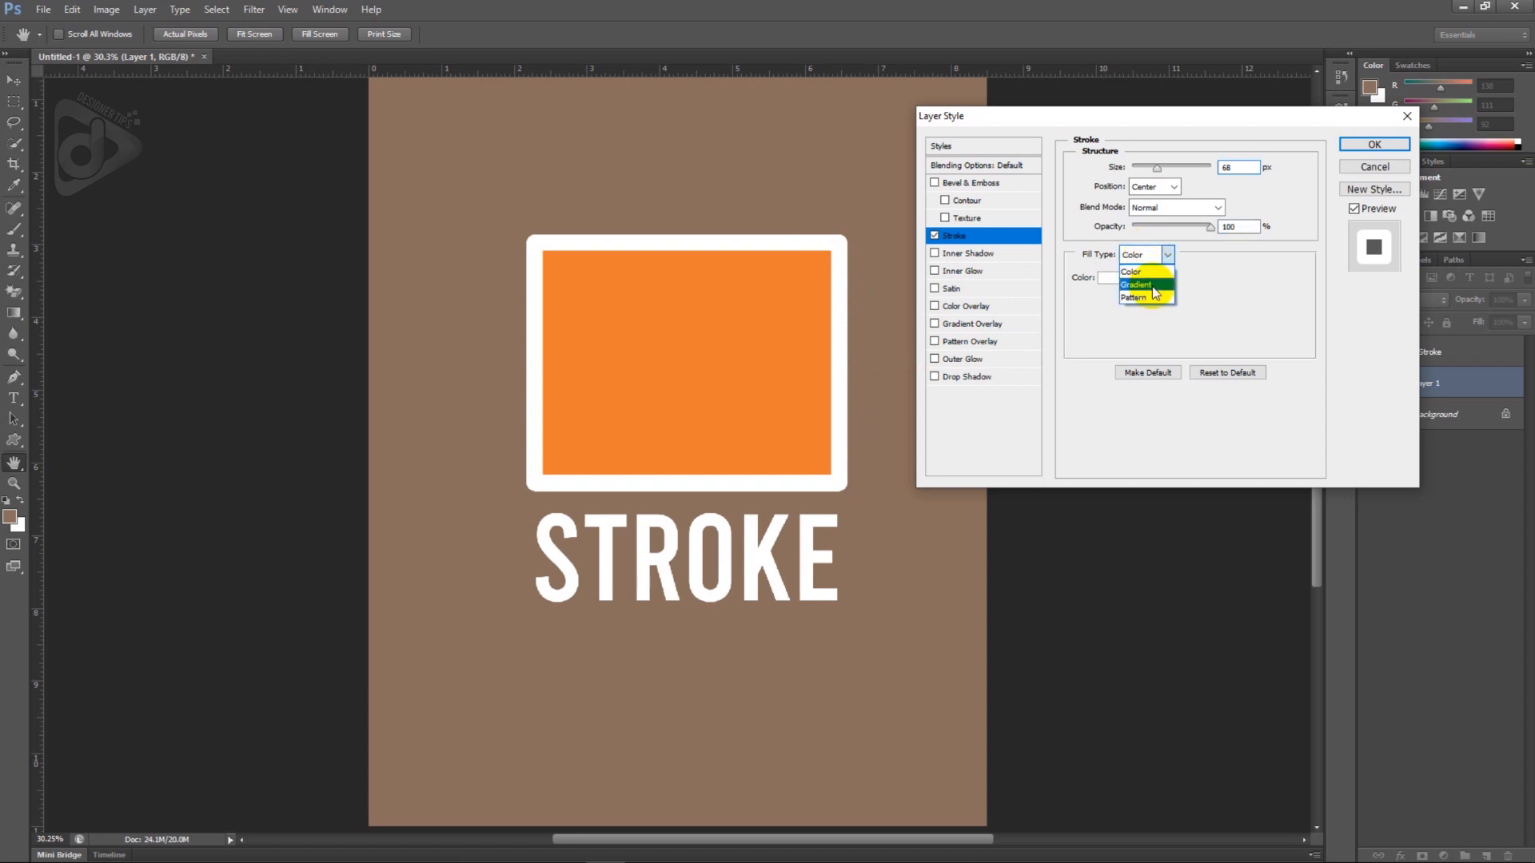
click(1137, 285)
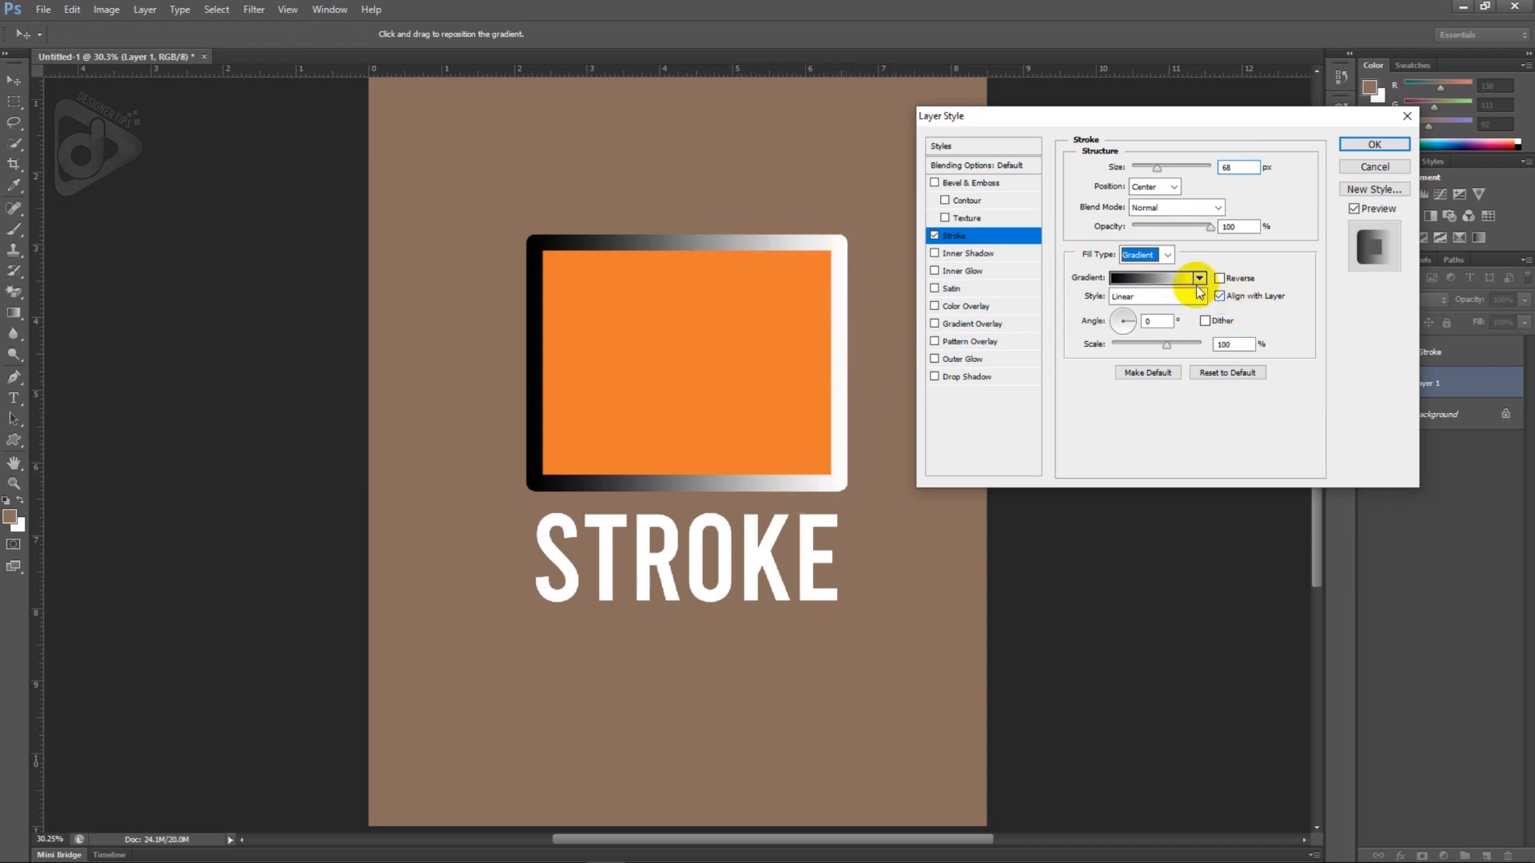
click(1162, 280)
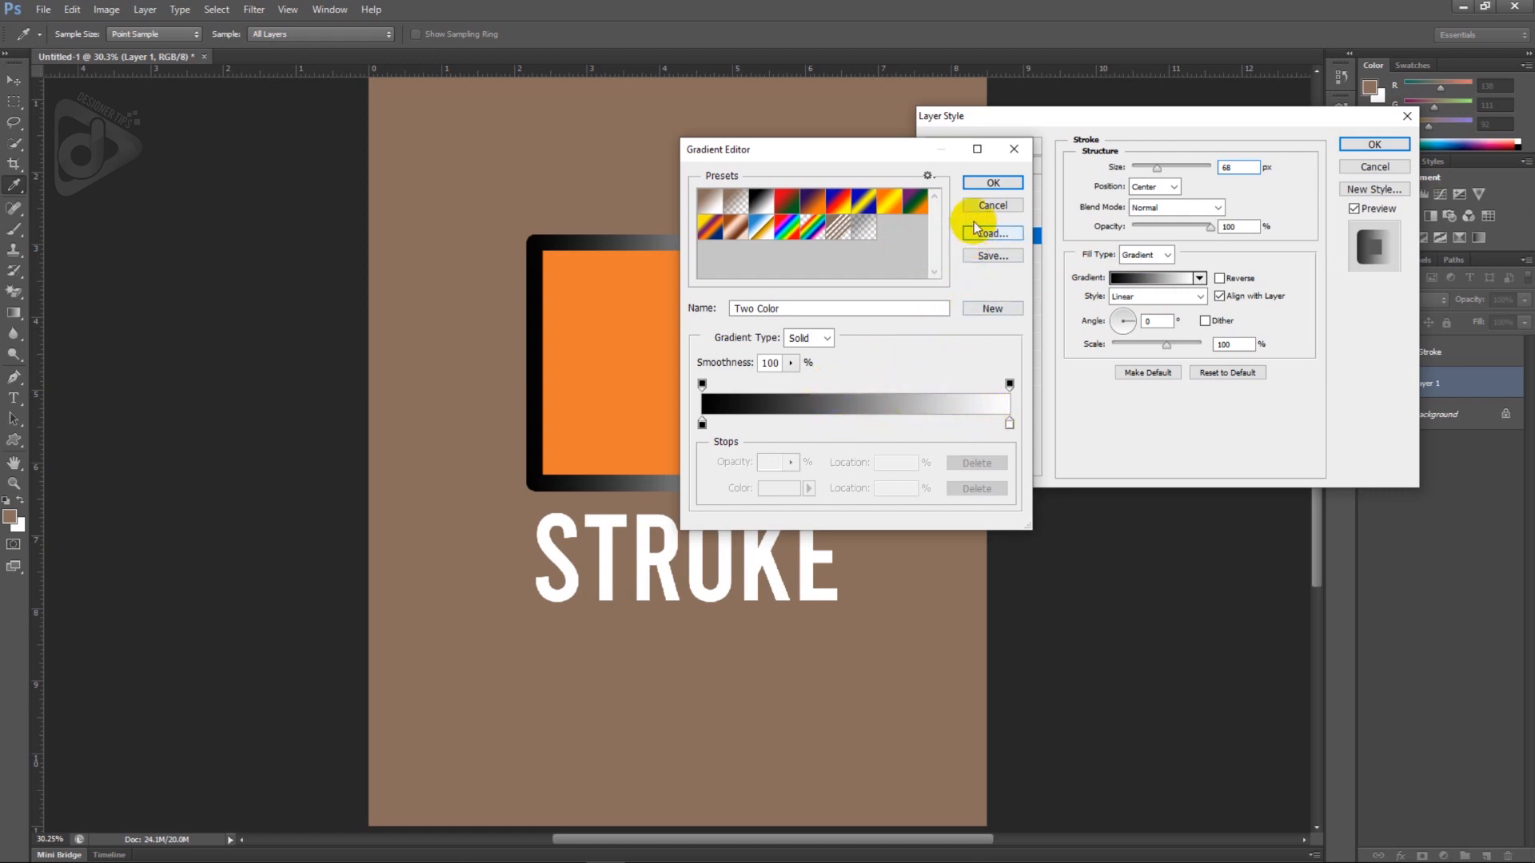
click(785, 206)
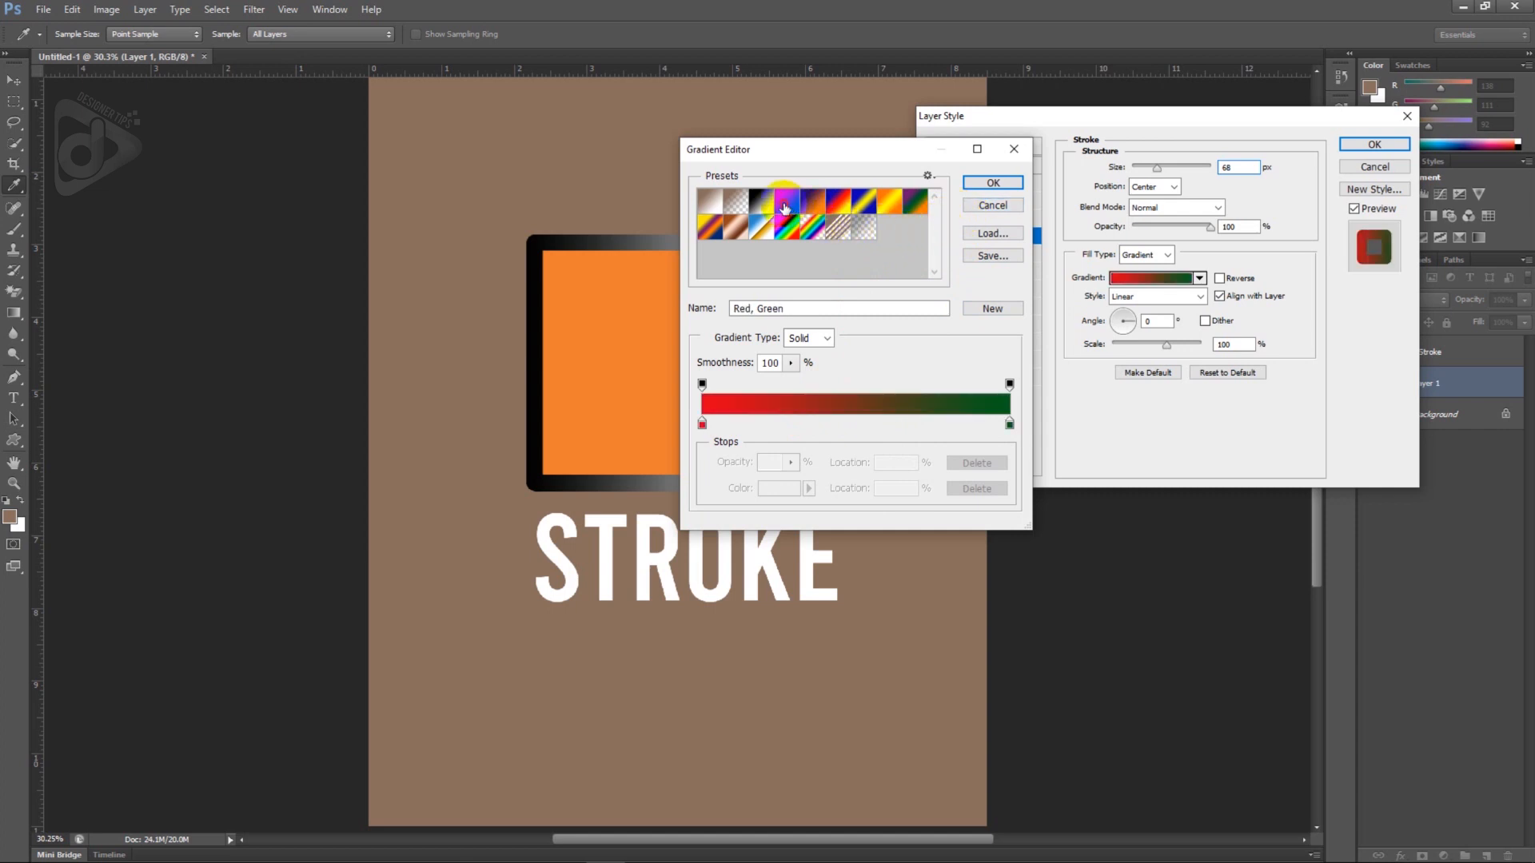
click(991, 183)
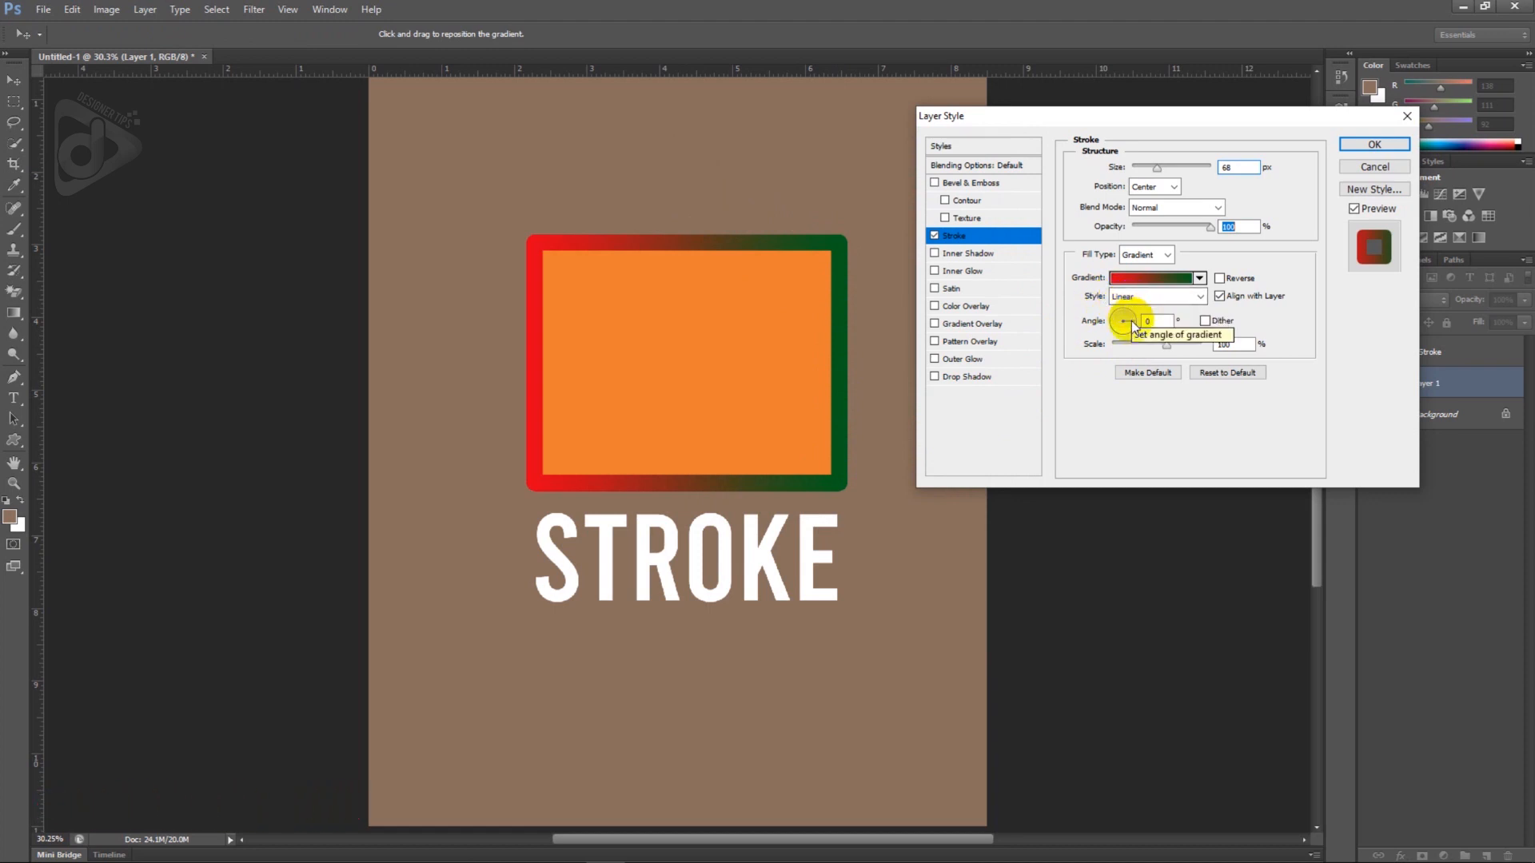
Angle the stroke's gradient steeply downward so red starts at the rectangle's upper edge, and set its scale to 33%.
drag(1131, 327, 1132, 329)
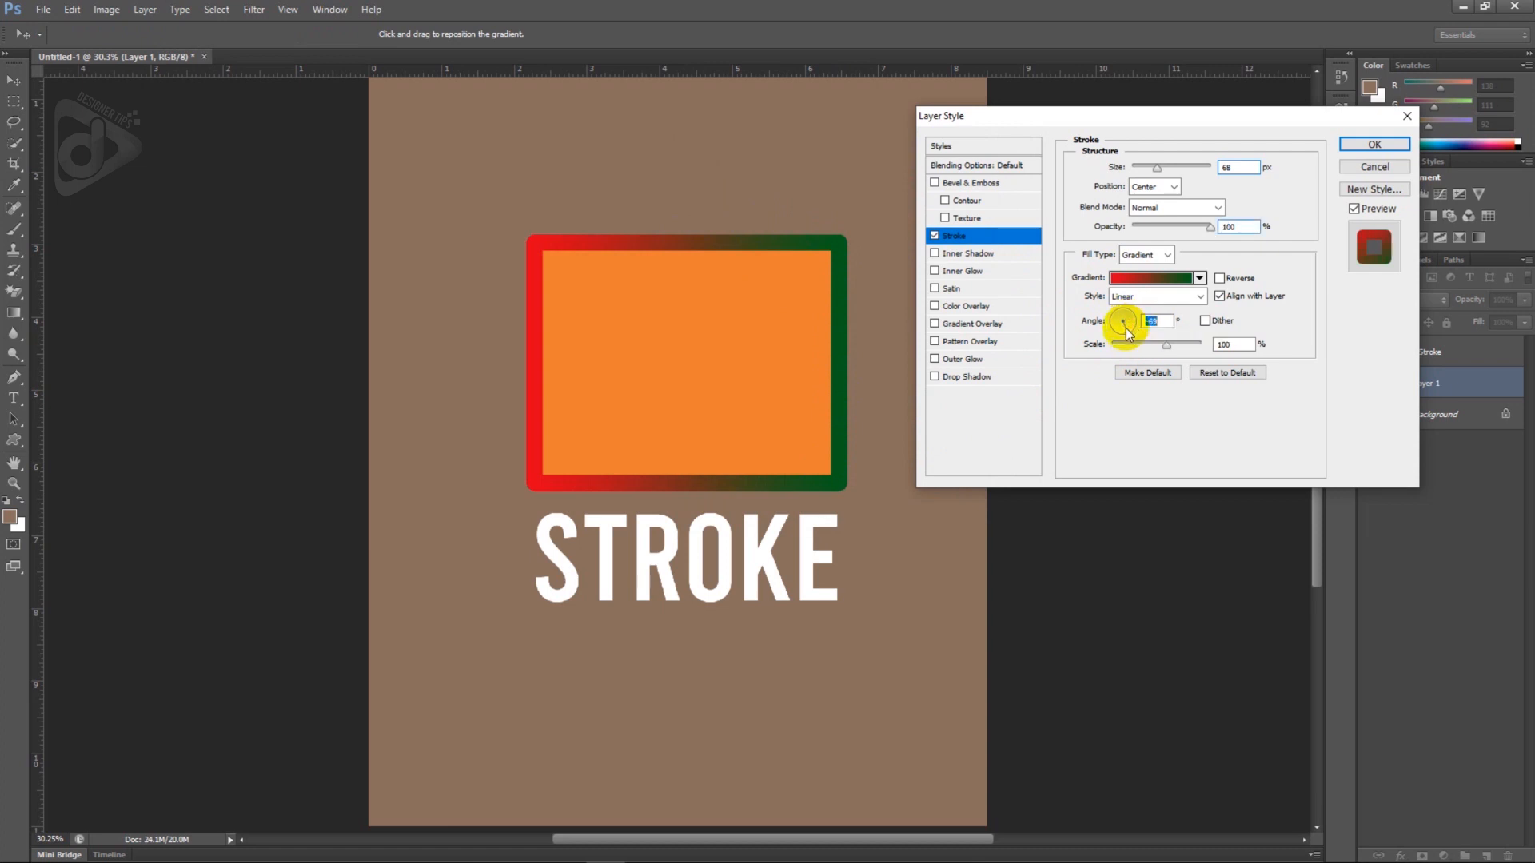
drag(823, 254, 837, 406)
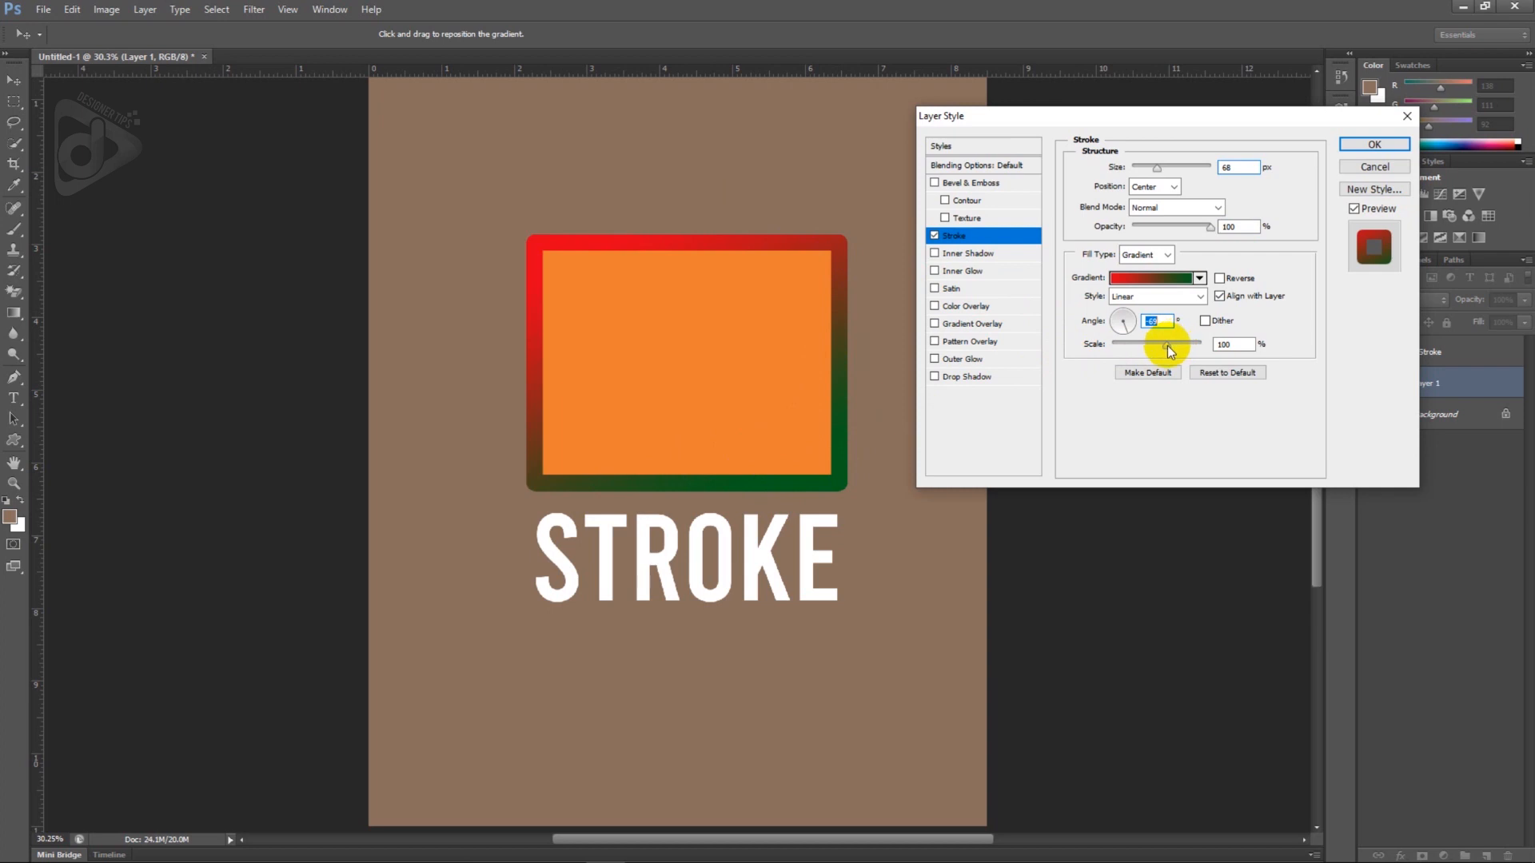
mouse_move(1168, 345)
mouse_down()
mouse_move(1203, 350)
mouse_move(1122, 345)
mouse_up()
Change the stroke's fill type to Pattern and choose the Laid-horizontal pattern.
click(1148, 254)
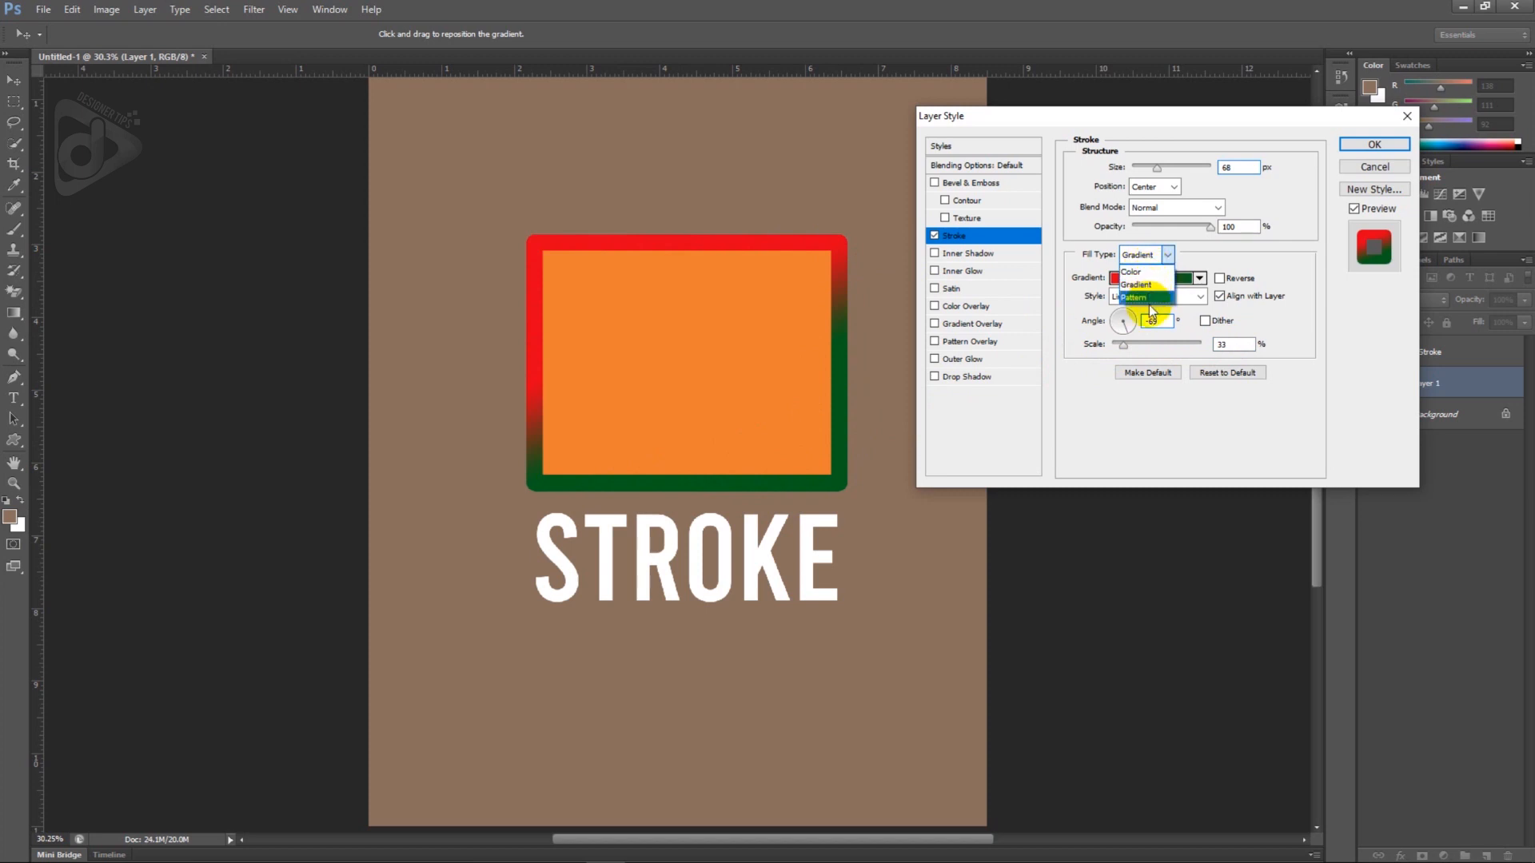
click(1141, 297)
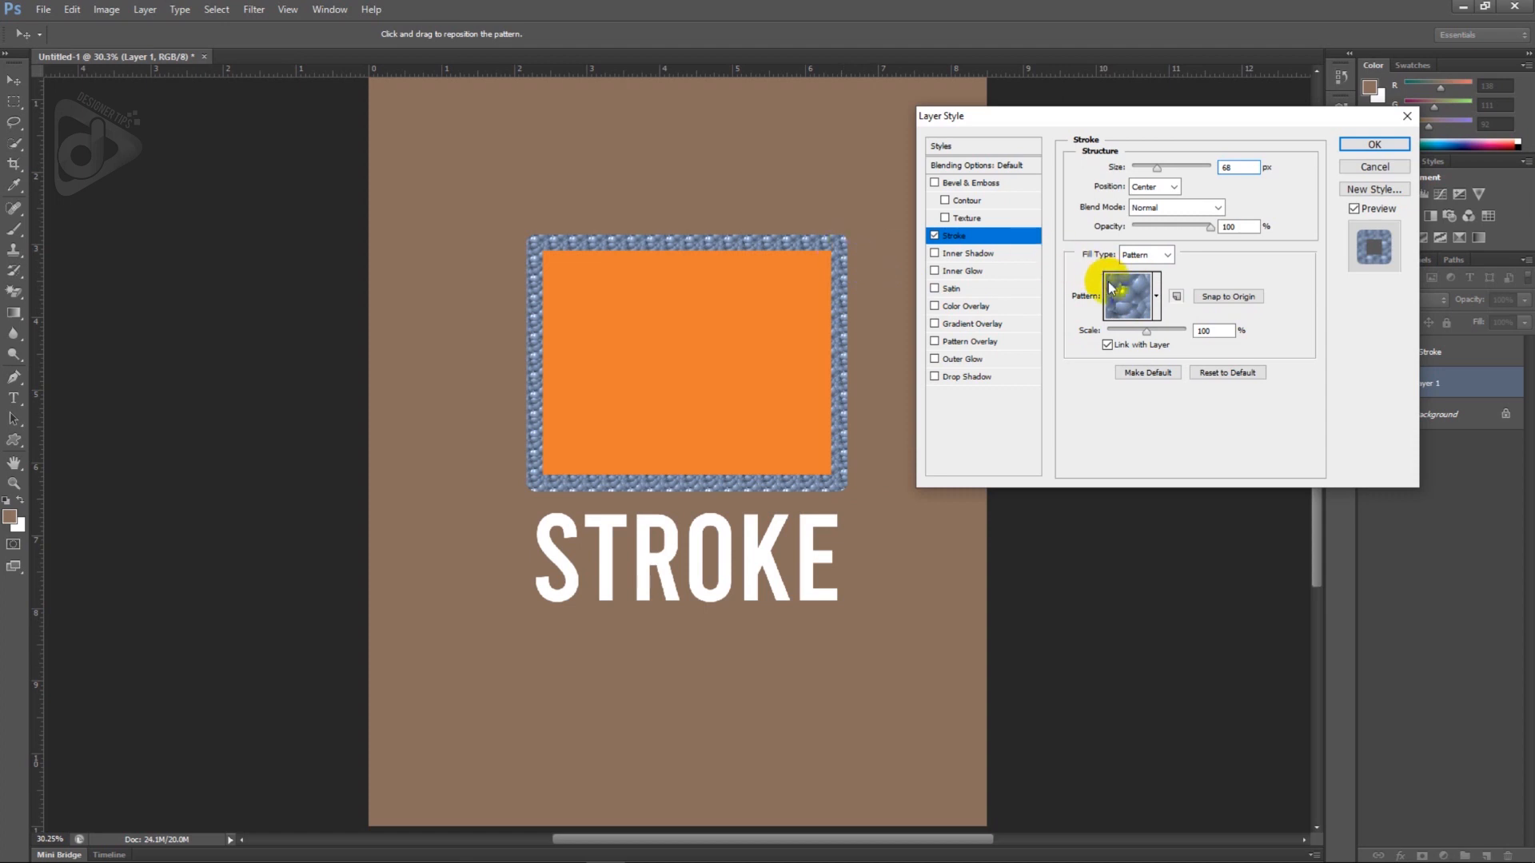
click(1148, 302)
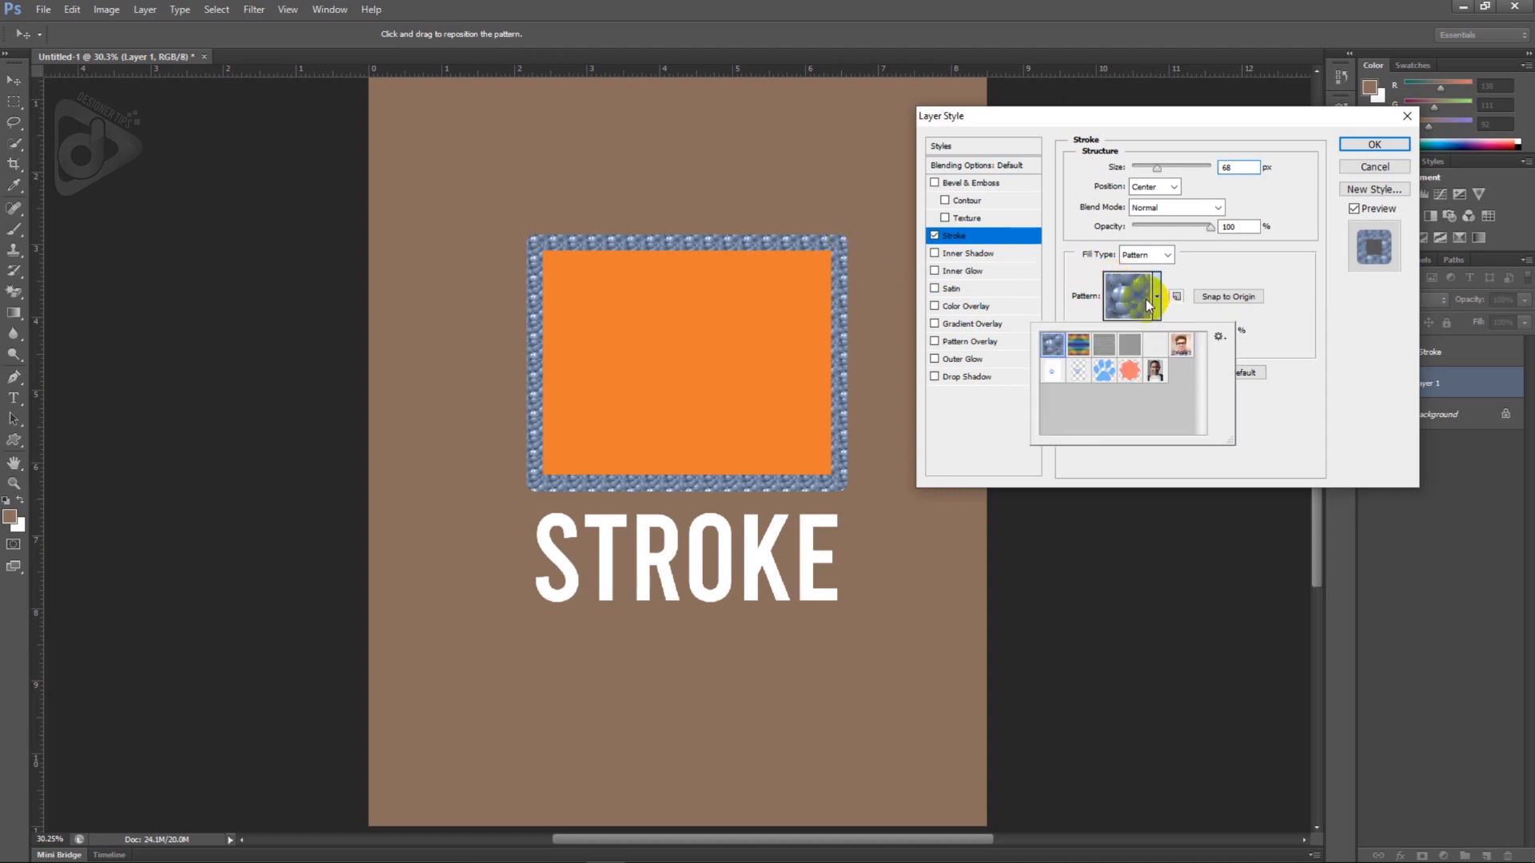
click(1107, 354)
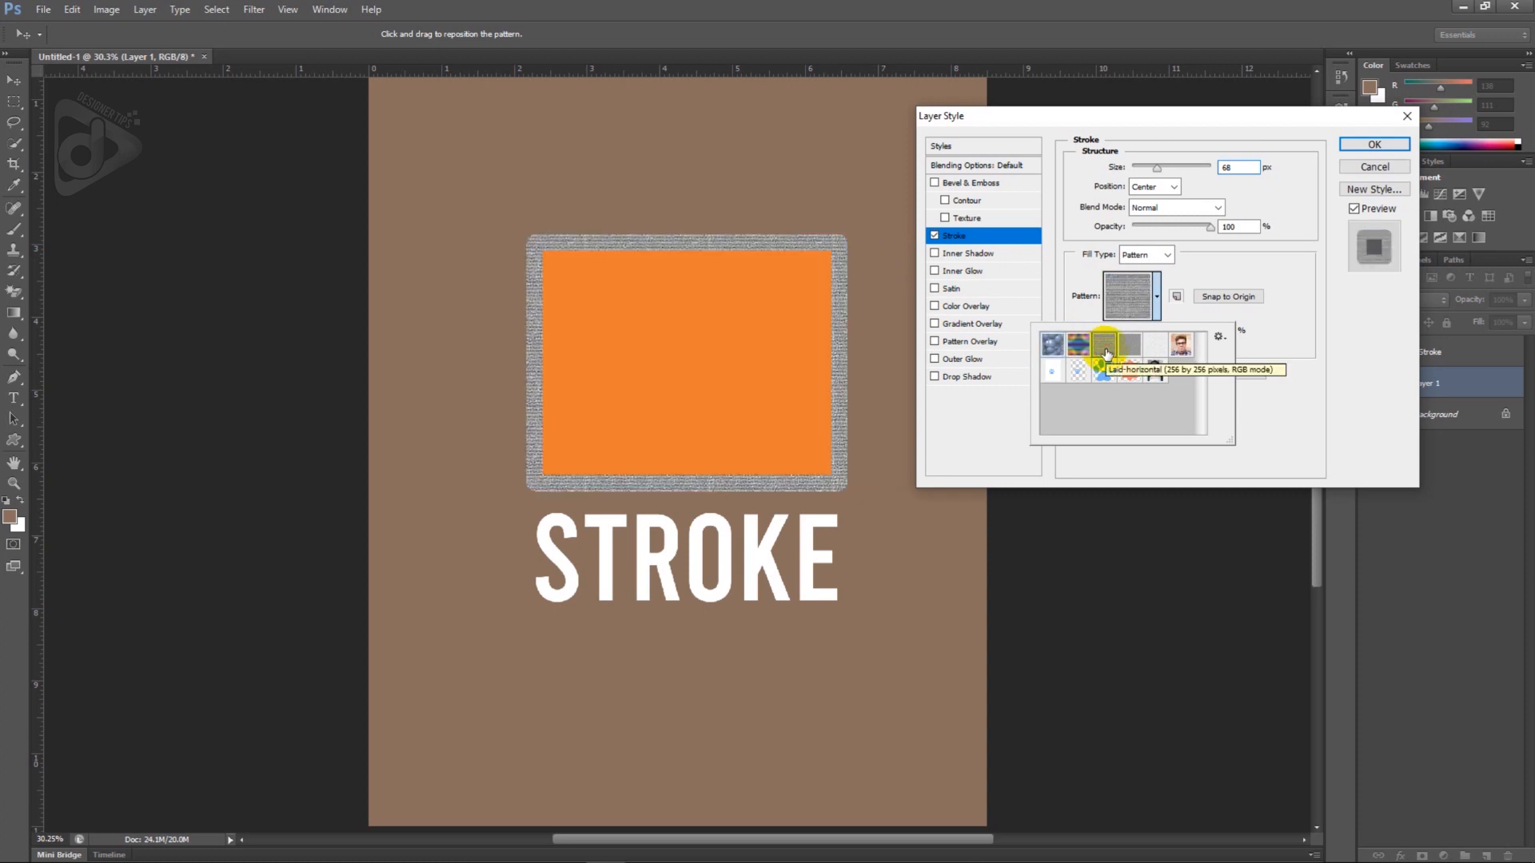
click(1271, 319)
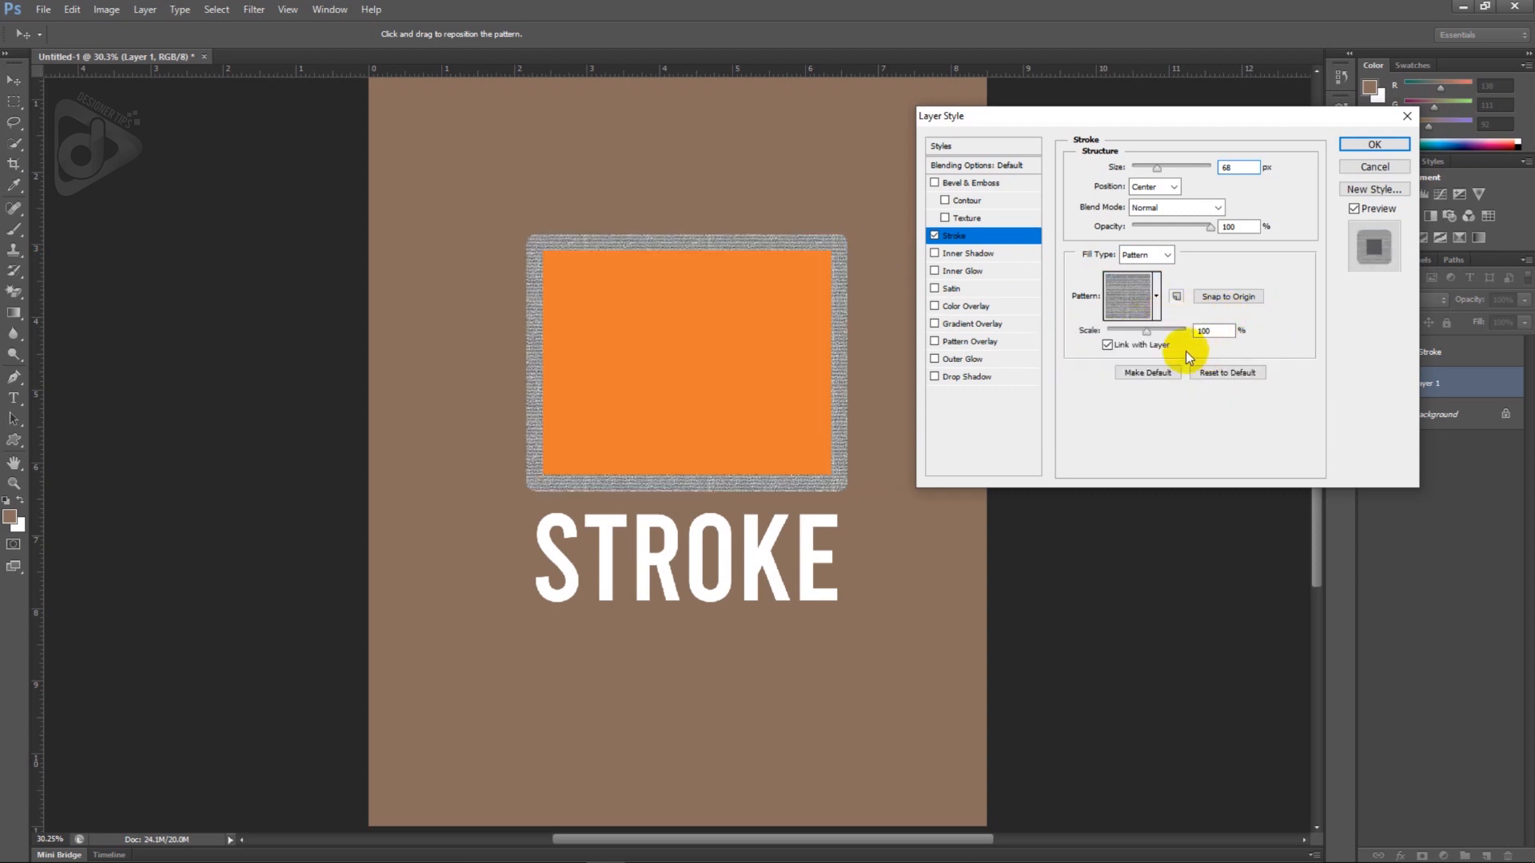
Switch the stroke's fill type back to Color and apply the layer style.
click(1155, 254)
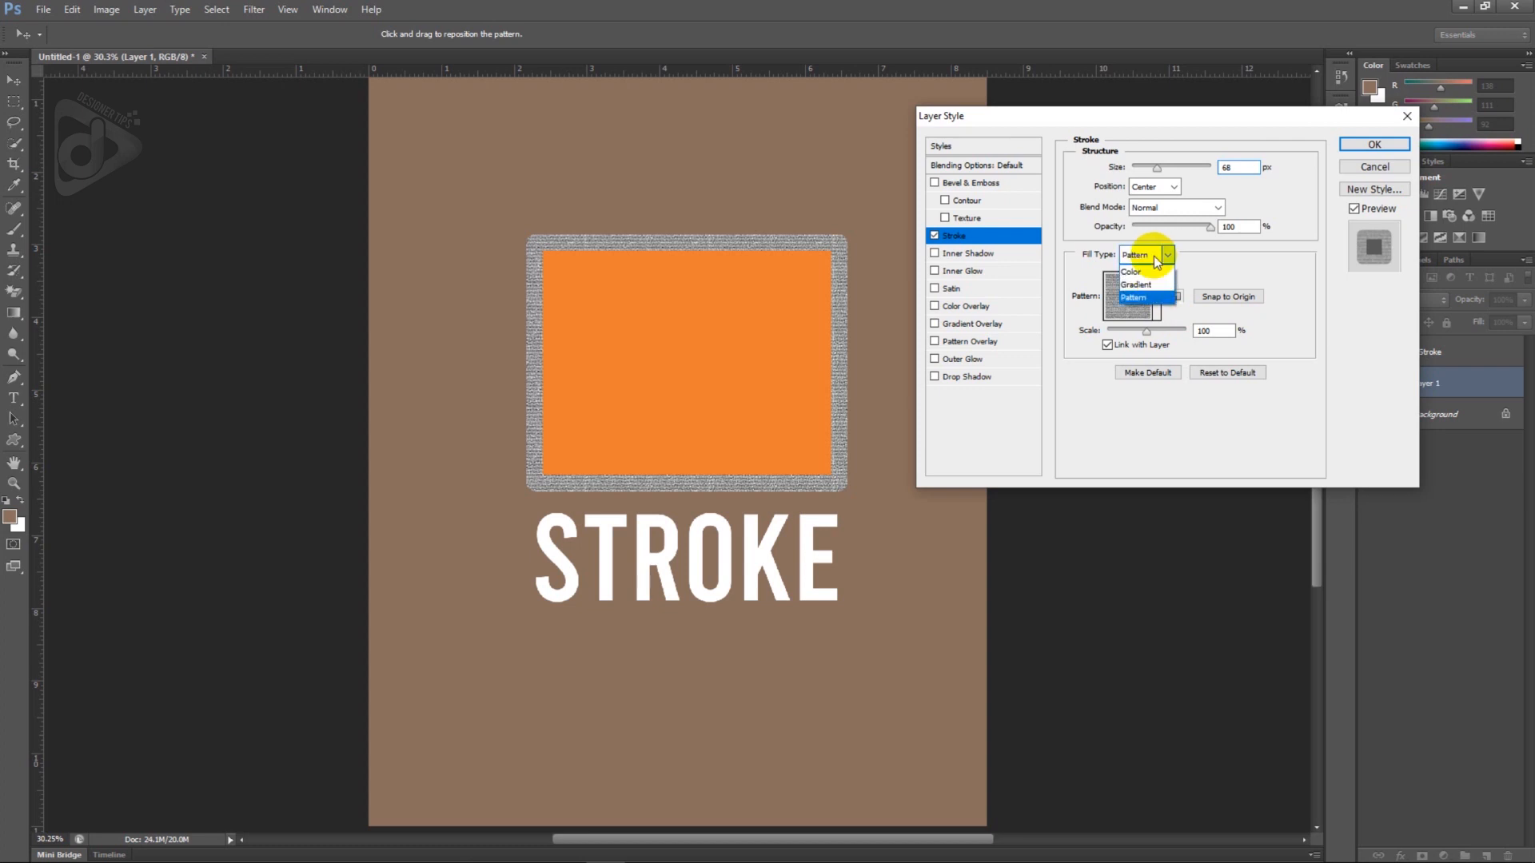
click(1146, 273)
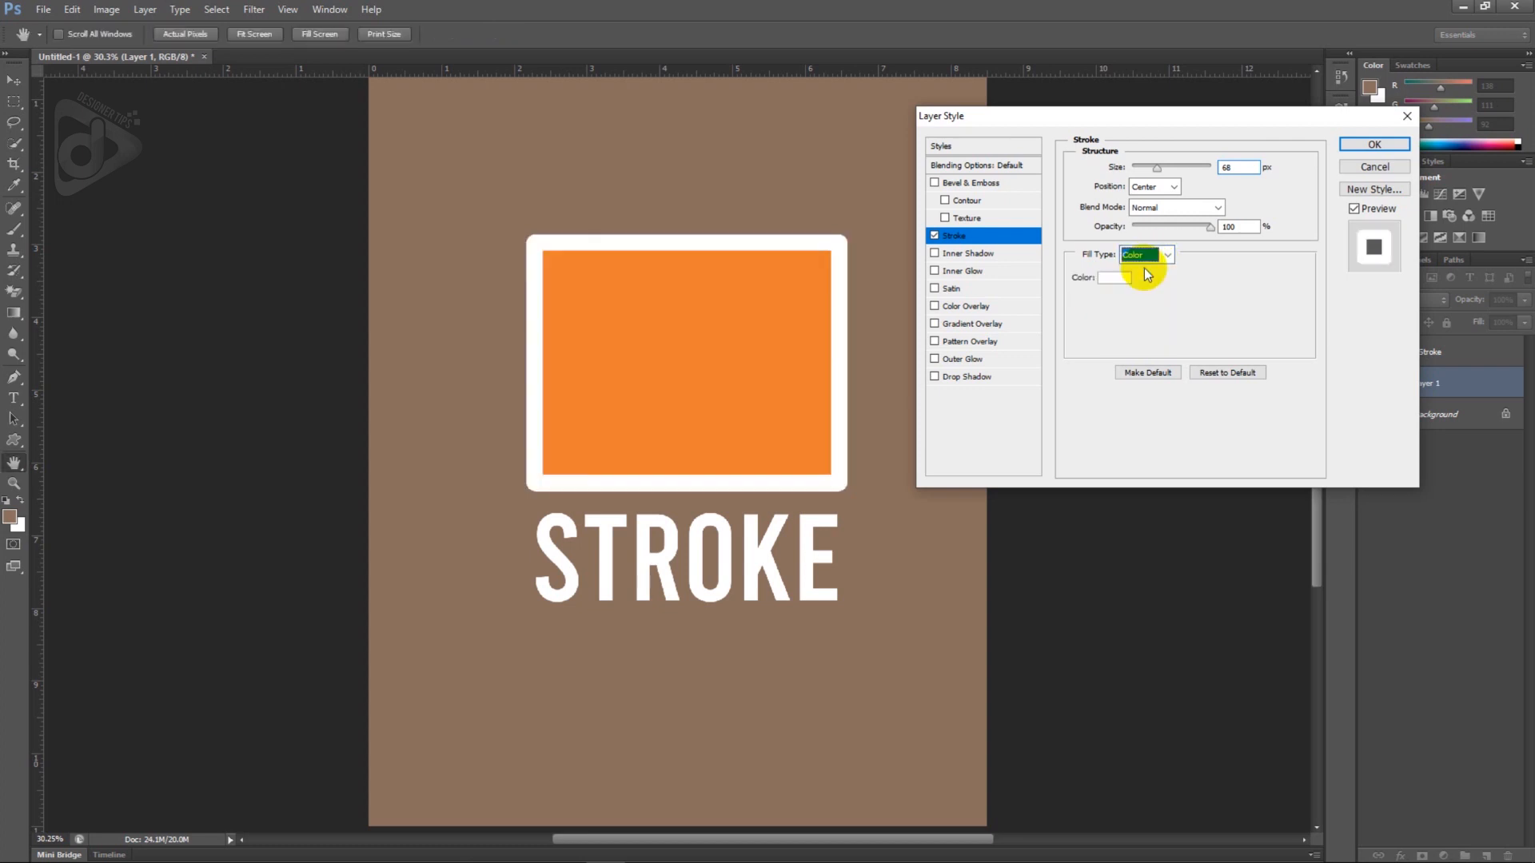
click(1377, 145)
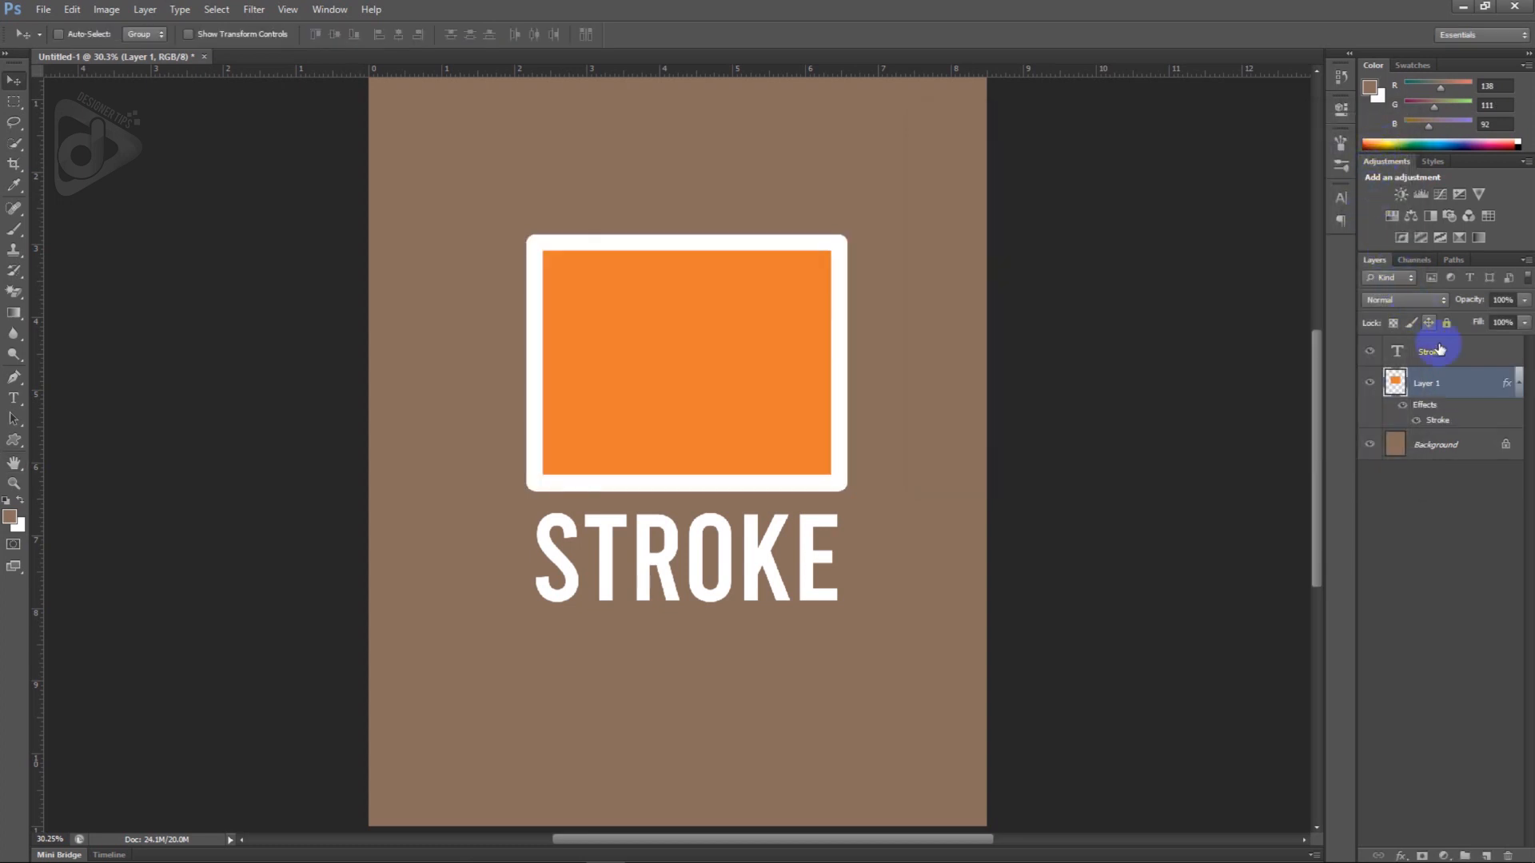
Hide and reshow Layer 1's Stroke effect, and clear the layer style from that layer.
click(1417, 423)
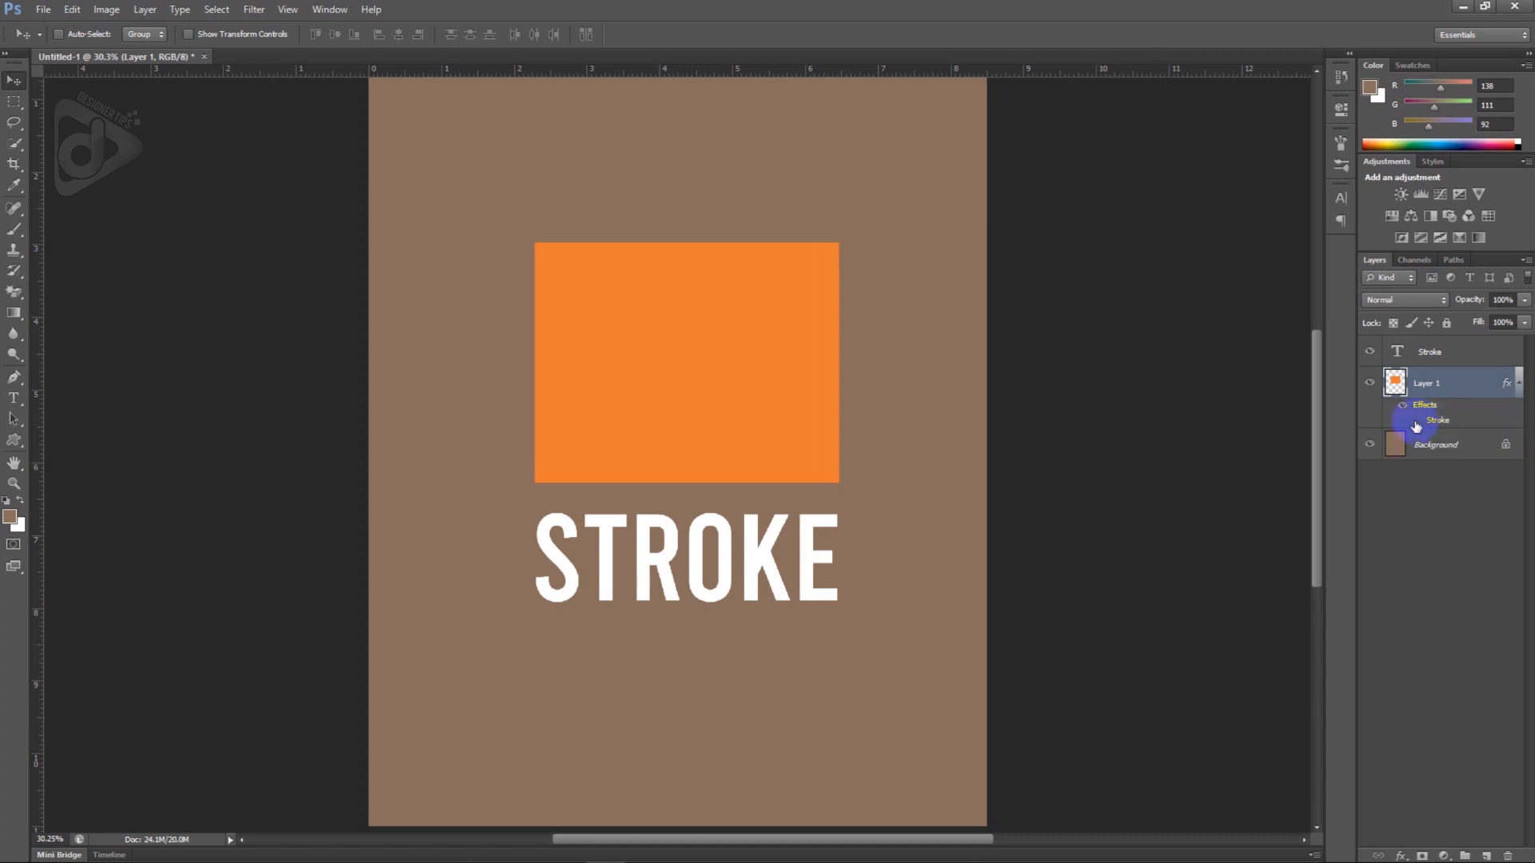
click(1417, 422)
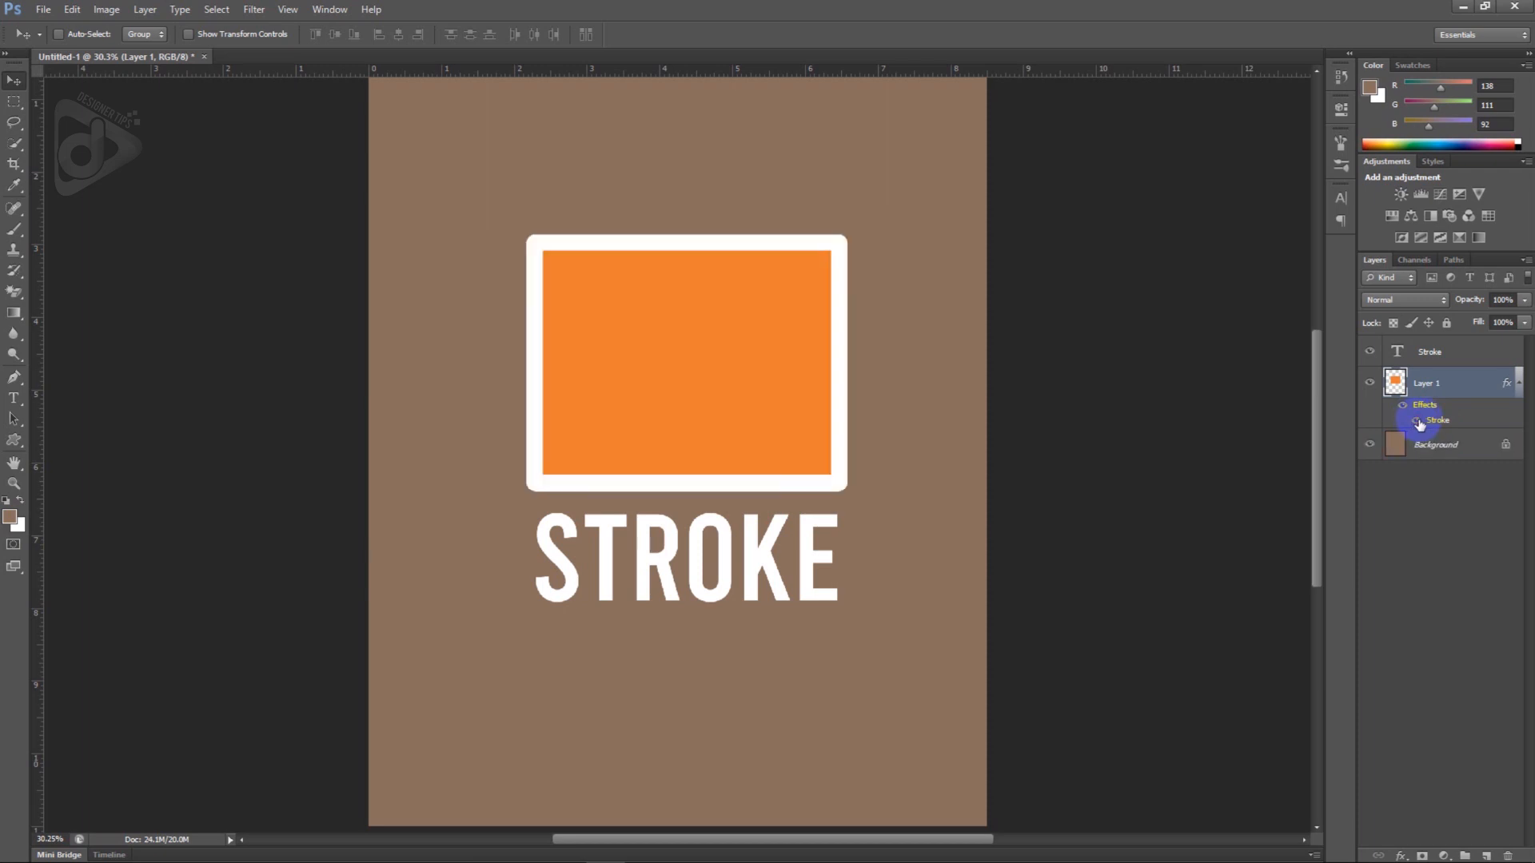
right_click(1460, 381)
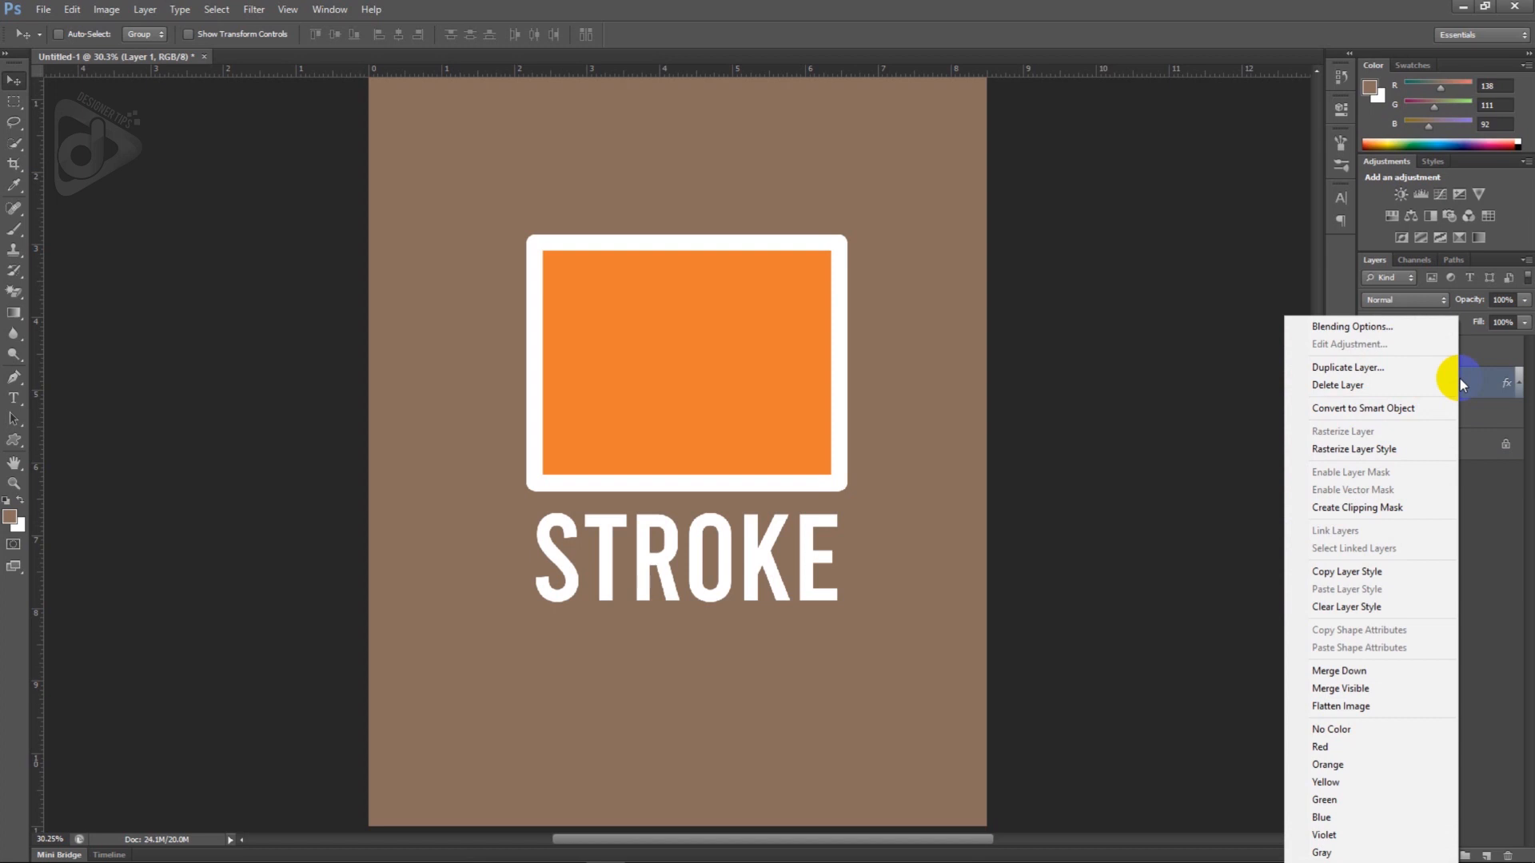
click(1347, 607)
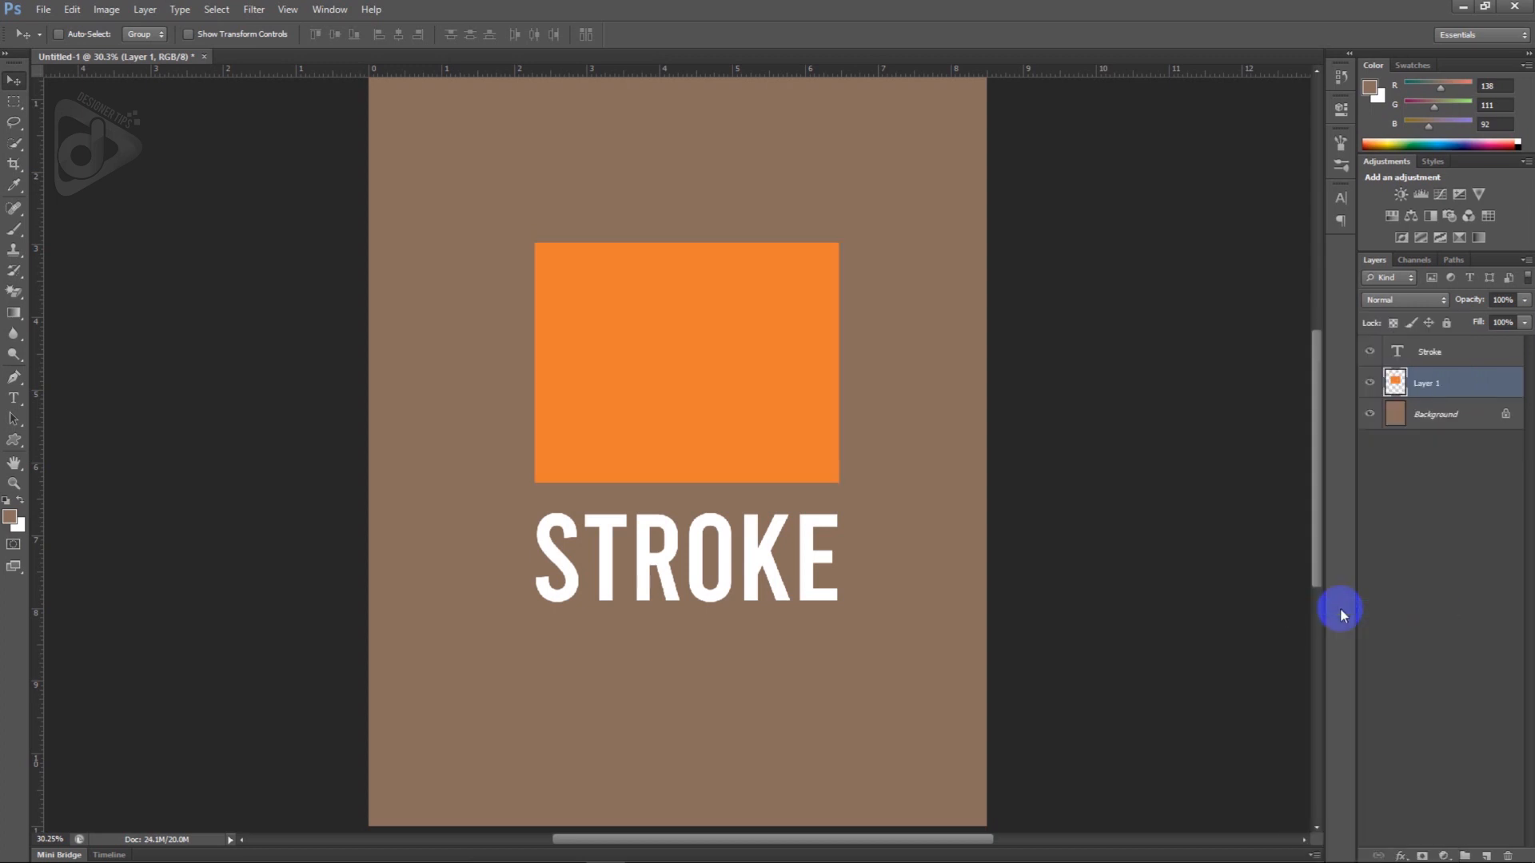